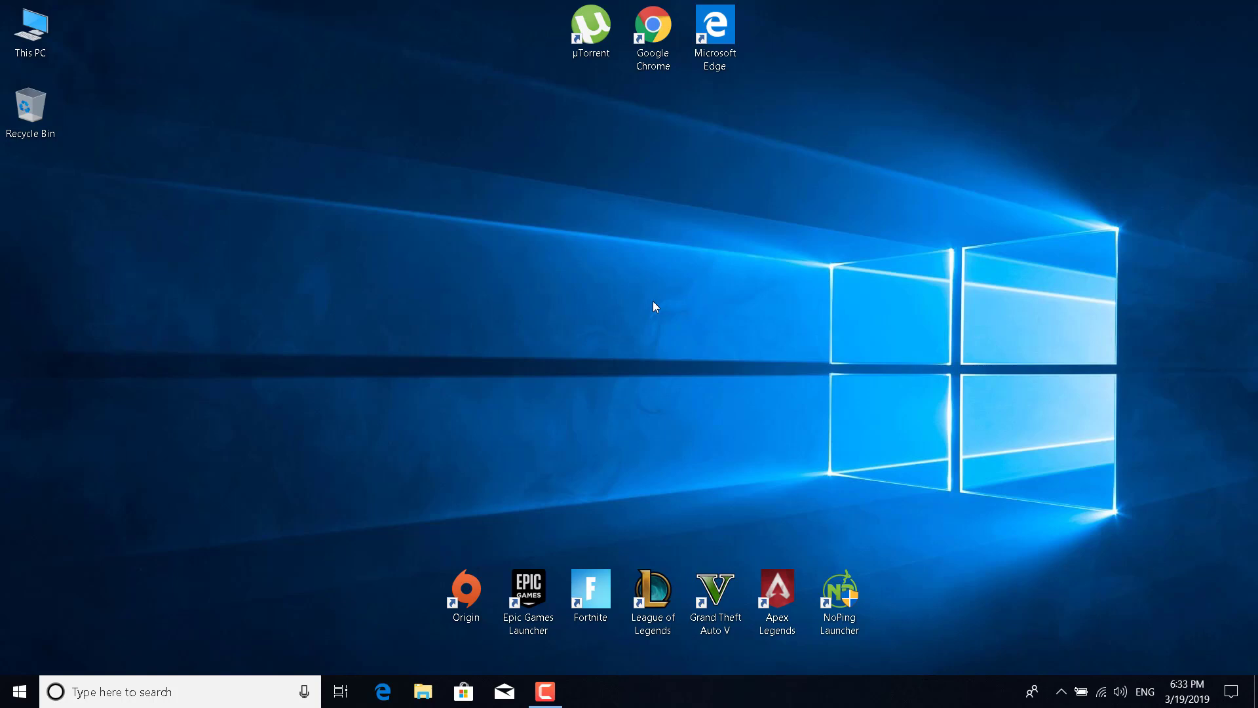
- Launch Origin, disable Cloud storage saves under Installs & Saves, then quit Origin
{"action": "double_click", "coordinate": [479, 596]}
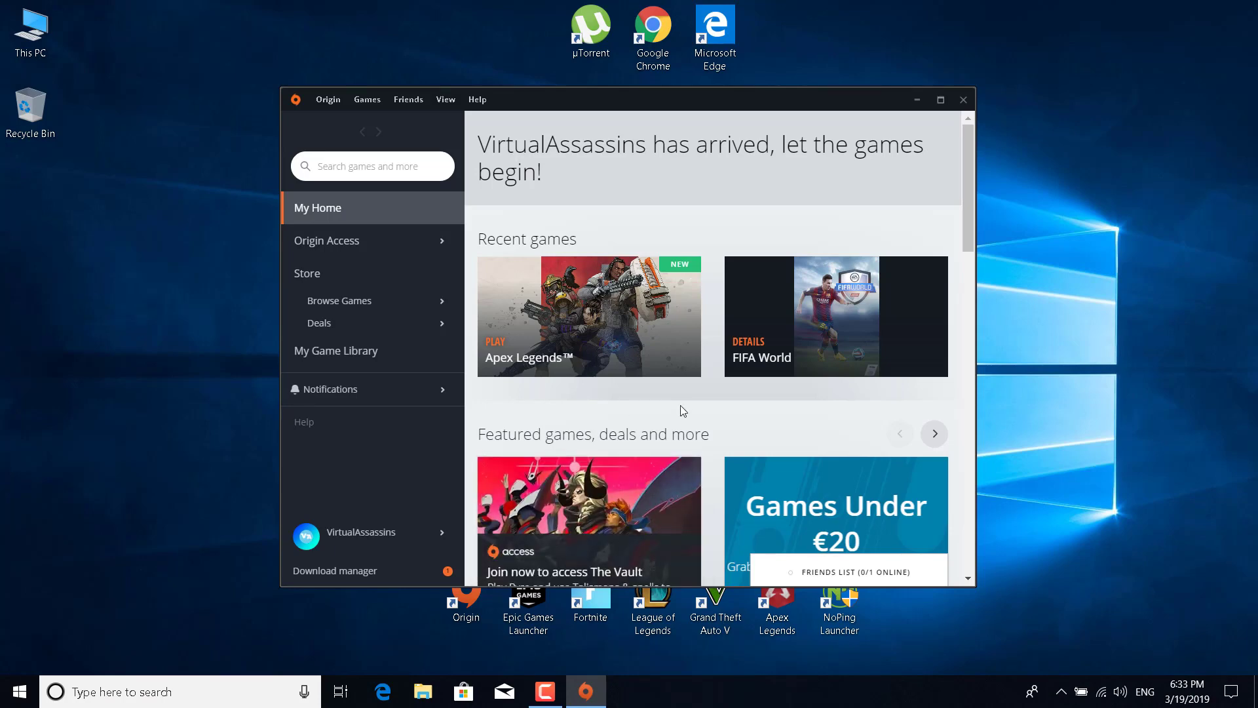
{"action": "left_click", "coordinate": [335, 105]}
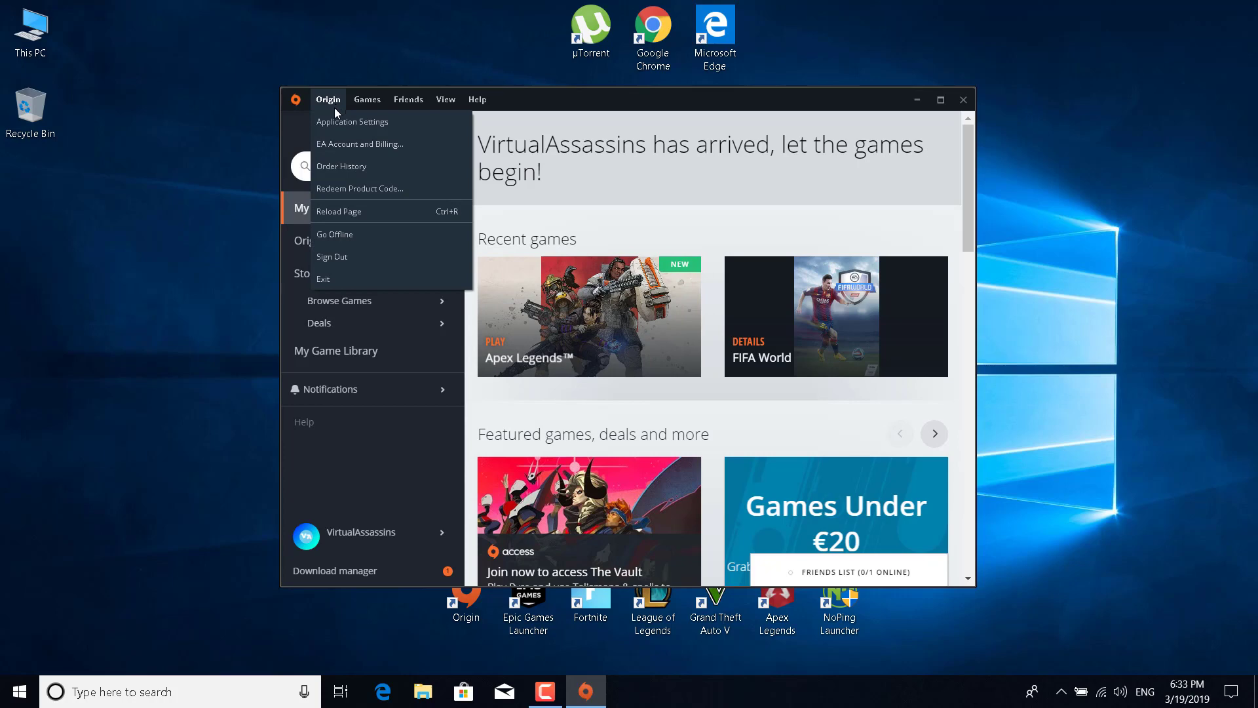
{"action": "left_click", "coordinate": [361, 128]}
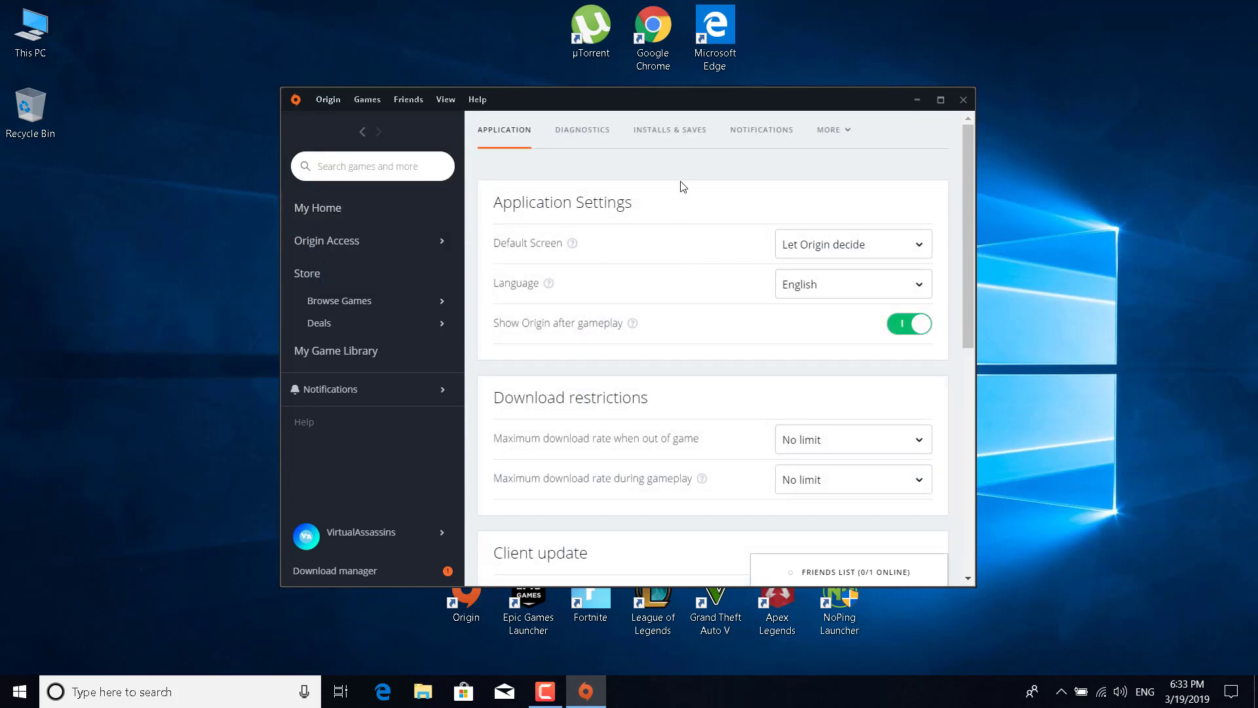
{"action": "left_click", "coordinate": [682, 139]}
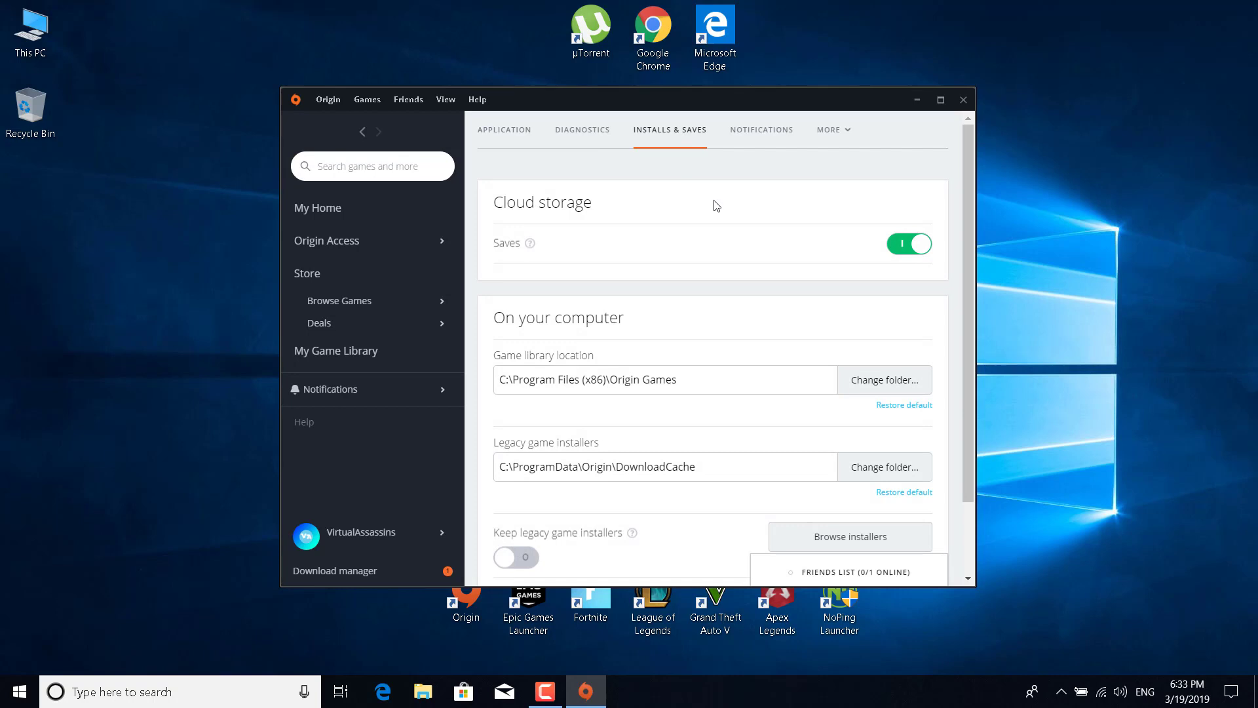
{"action": "left_click", "coordinate": [910, 249]}
{"action": "scroll", "coordinate": [896, 275], "scroll_direction": "down", "scroll_amount": 1}
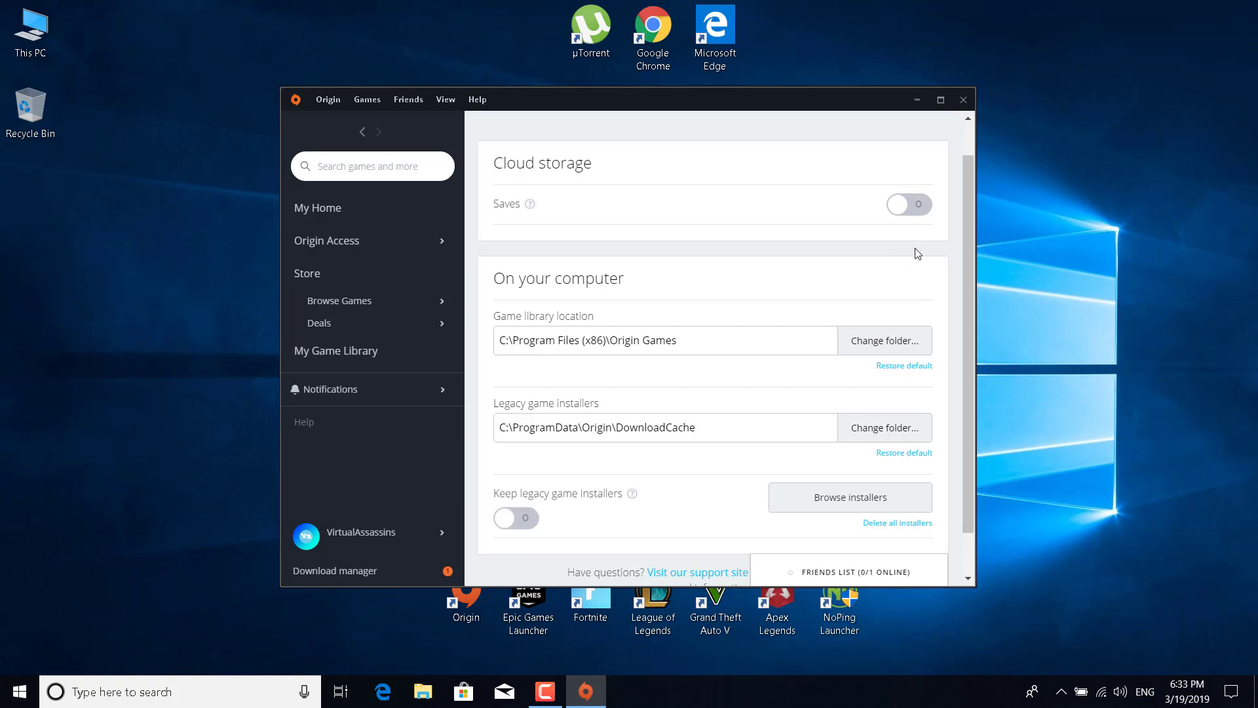
{"action": "left_click", "coordinate": [962, 101]}
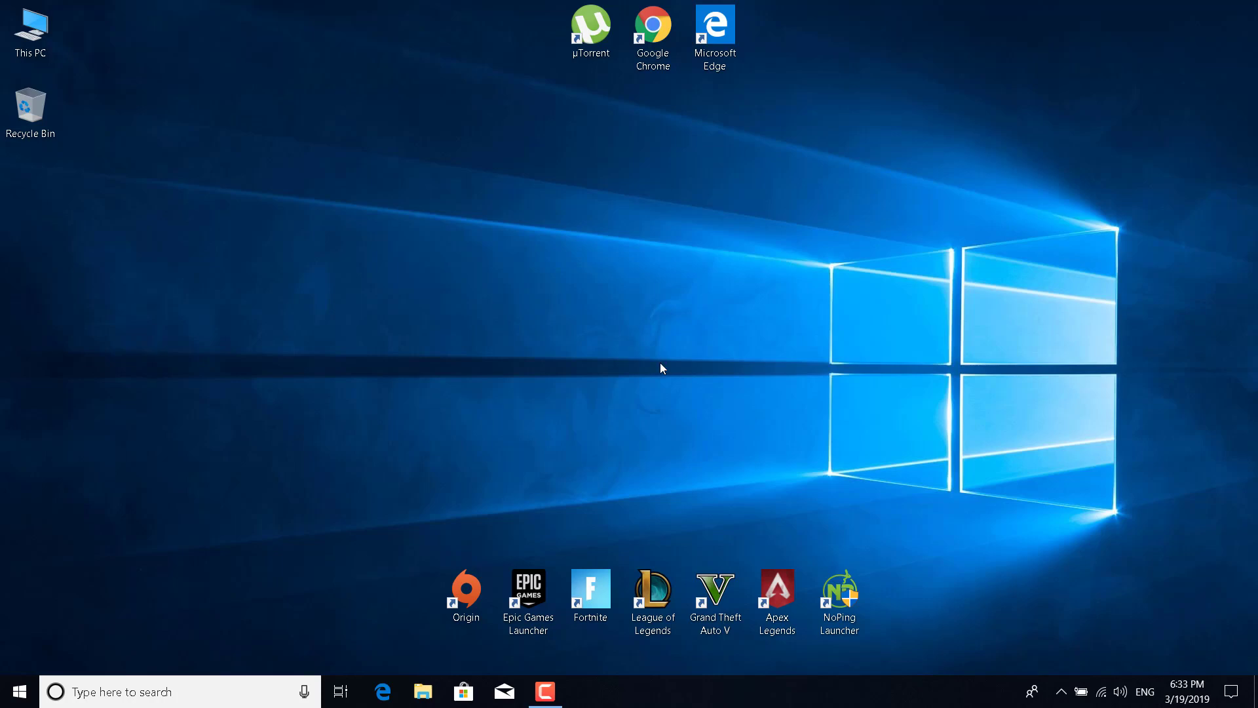
- Browse from This PC to C:\Program Files (x86)\Origin Games\Apex\EasyAntiCheat
{"action": "double_click", "coordinate": [27, 49]}
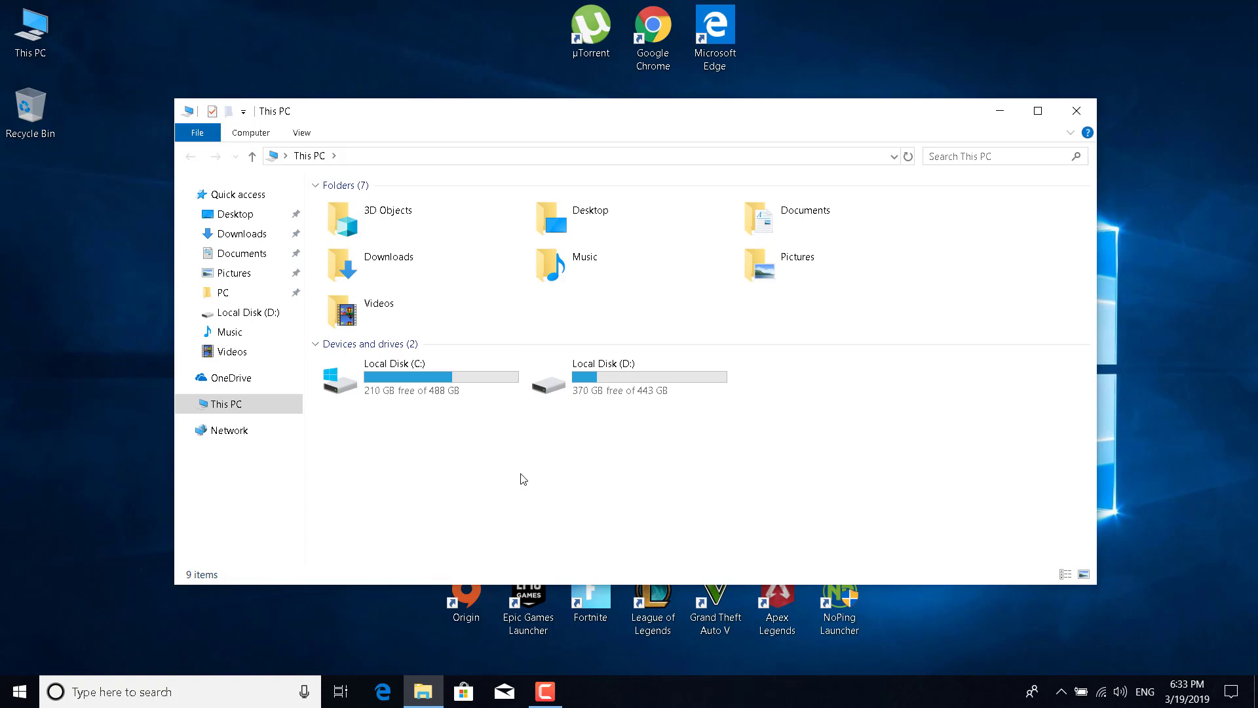
{"action": "double_click", "coordinate": [422, 379]}
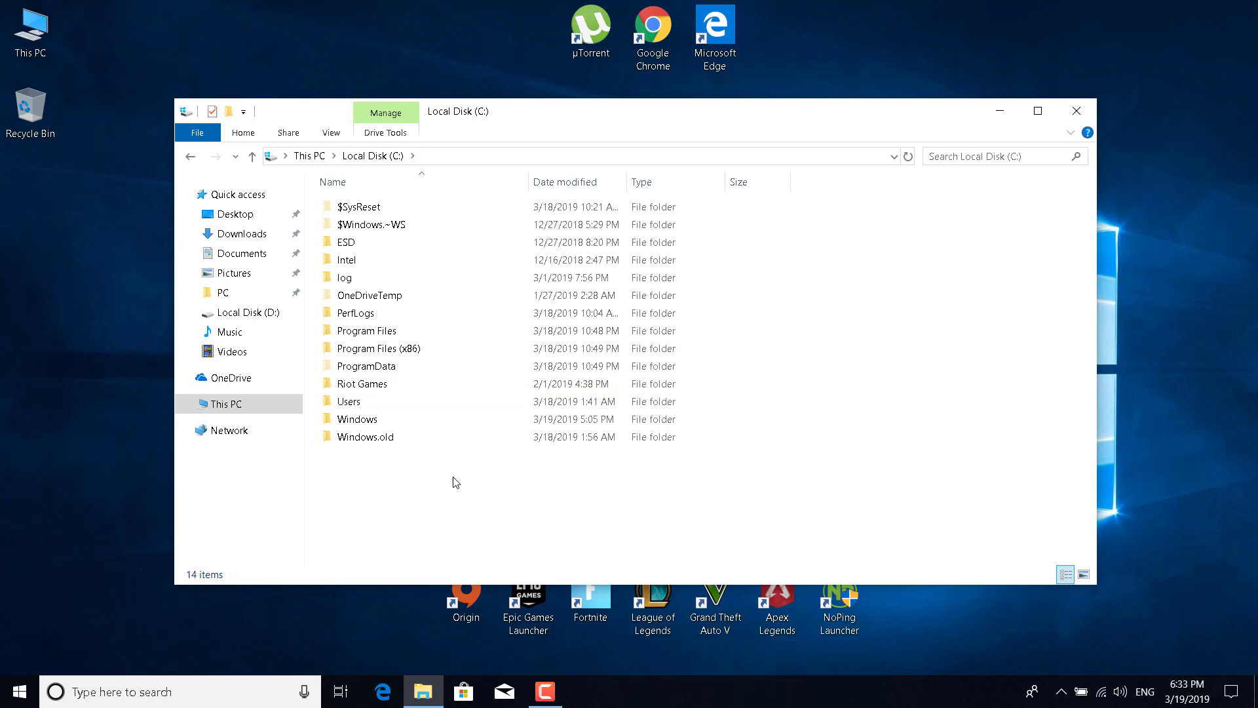
{"action": "left_click", "coordinate": [409, 358]}
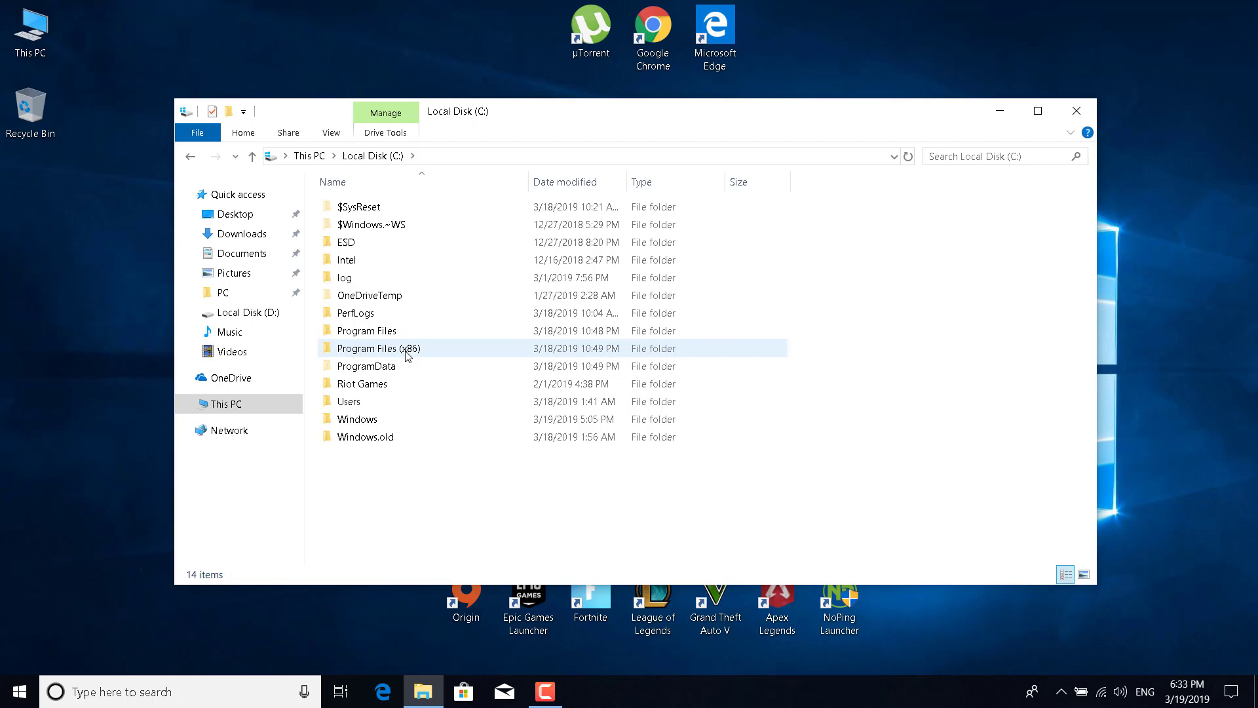
{"action": "double_click", "coordinate": [401, 354]}
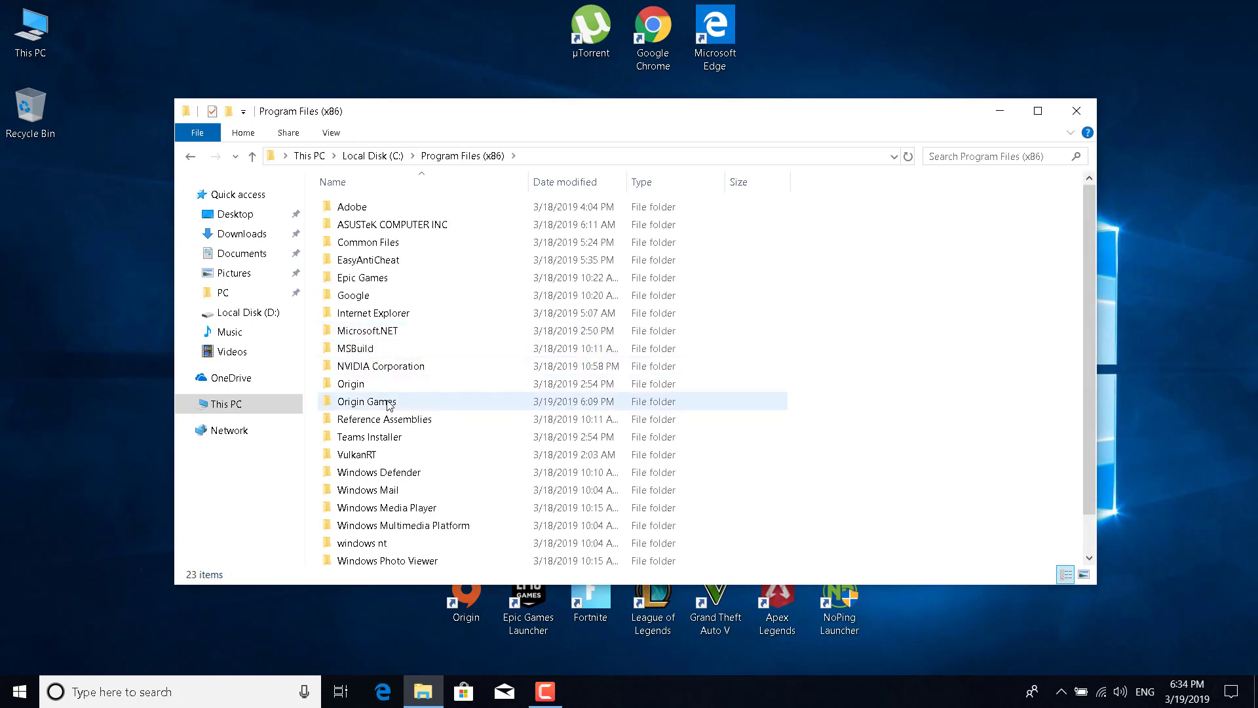
{"action": "double_click", "coordinate": [353, 403]}
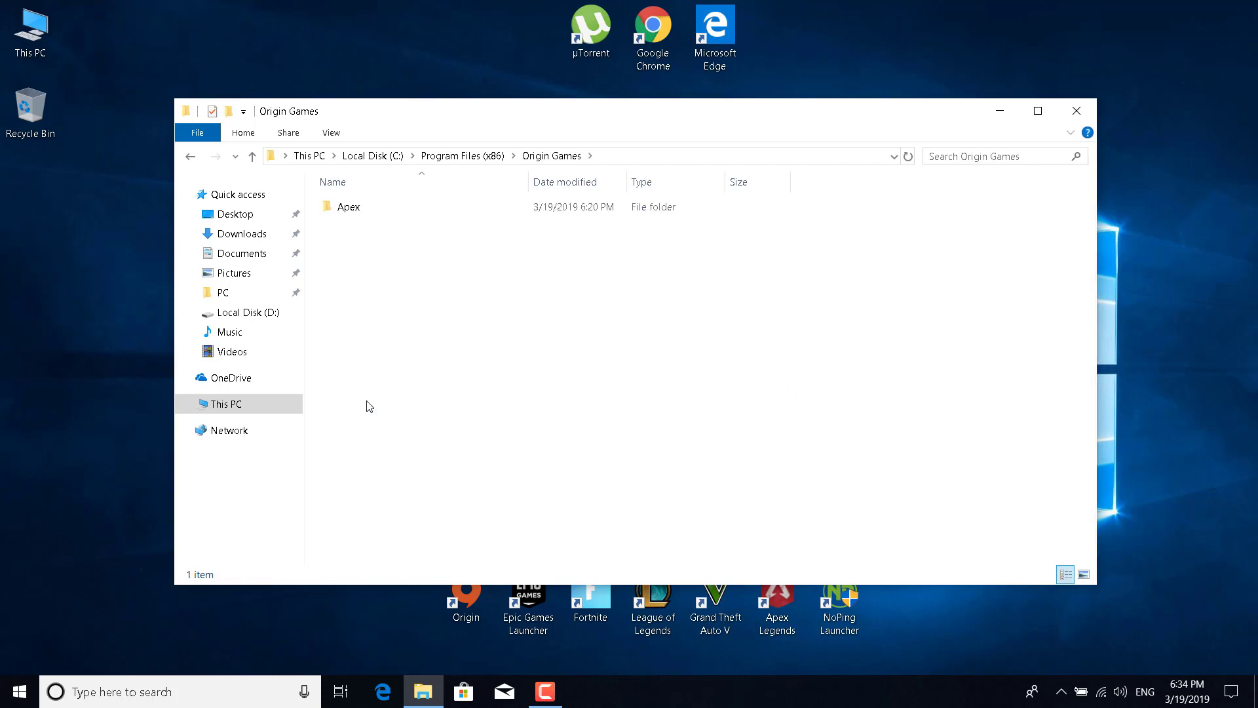
{"action": "double_click", "coordinate": [342, 212]}
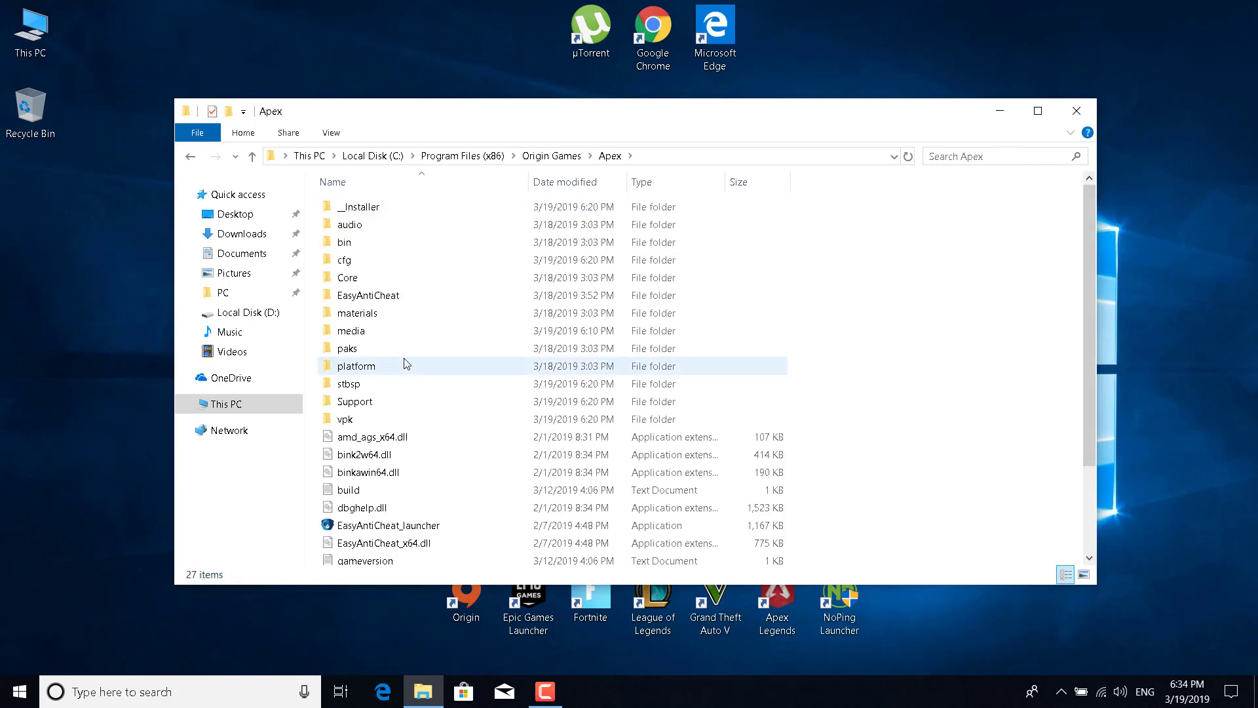
{"action": "double_click", "coordinate": [398, 296]}
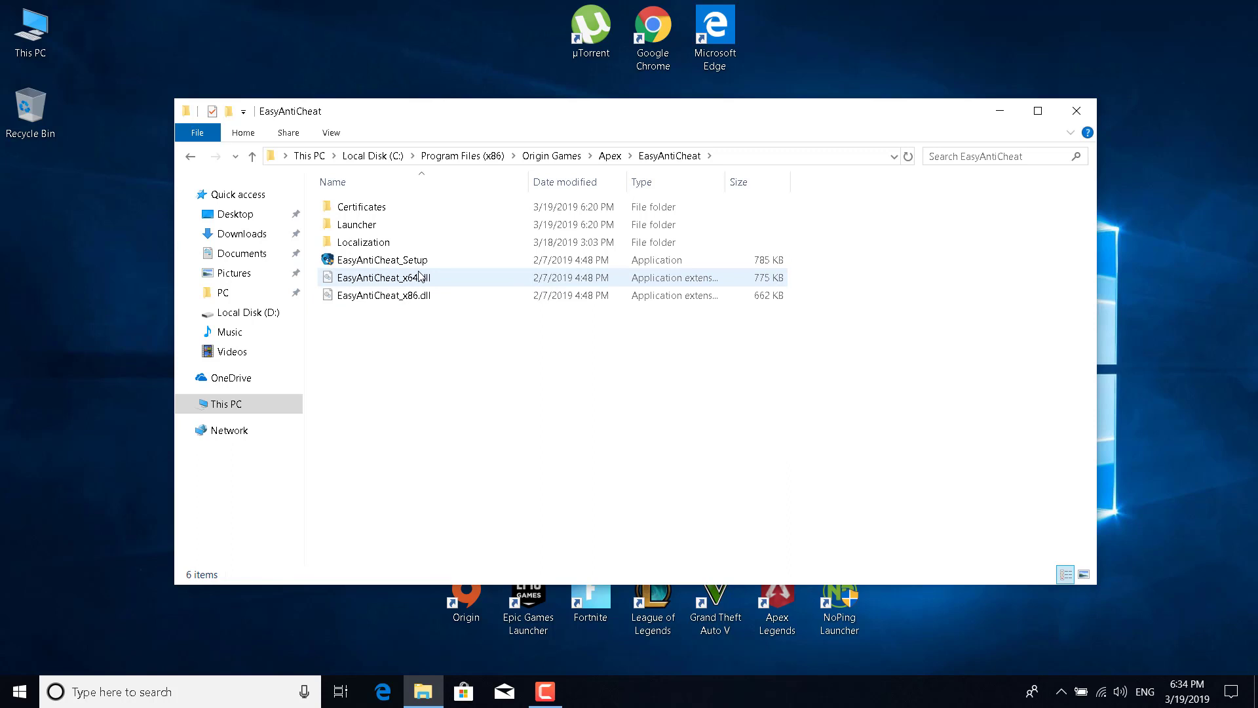
- Run EasyAntiCheat_Setup, repair the Apex Legends service, then close setup and File Explorer
{"action": "mouse_move", "coordinate": [353, 260]}
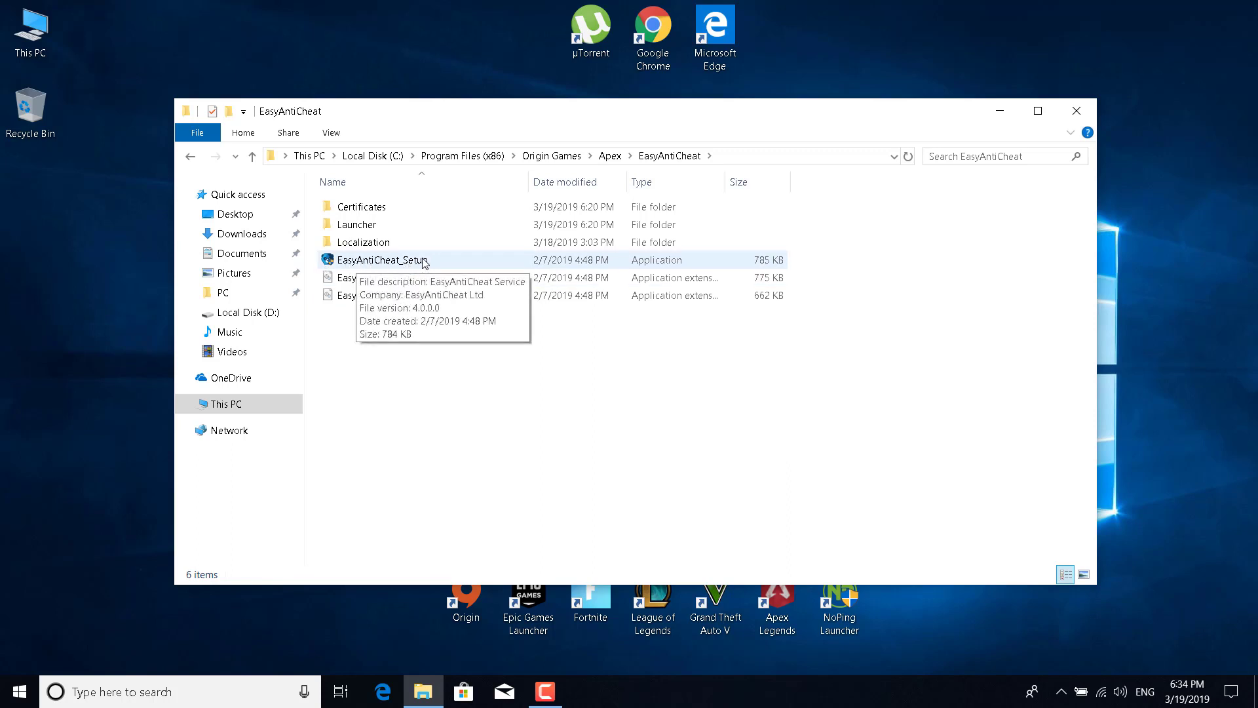
{"action": "double_click", "coordinate": [476, 263]}
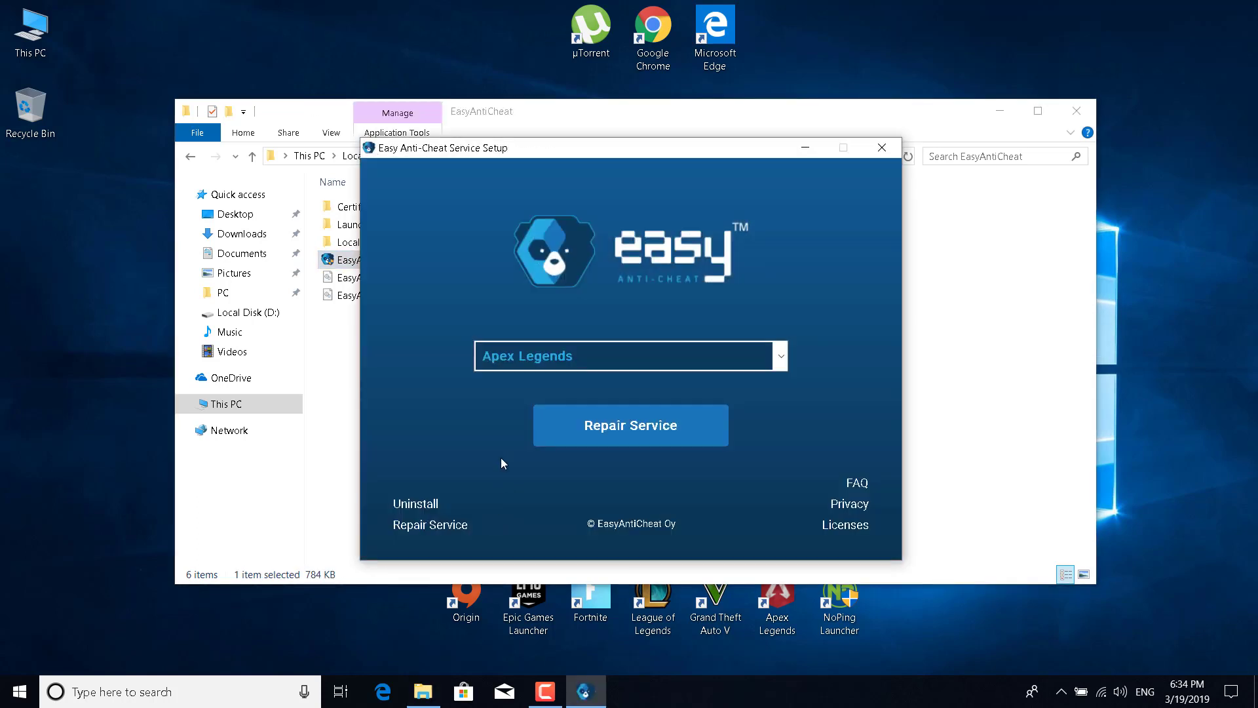
{"action": "left_click", "coordinate": [630, 437]}
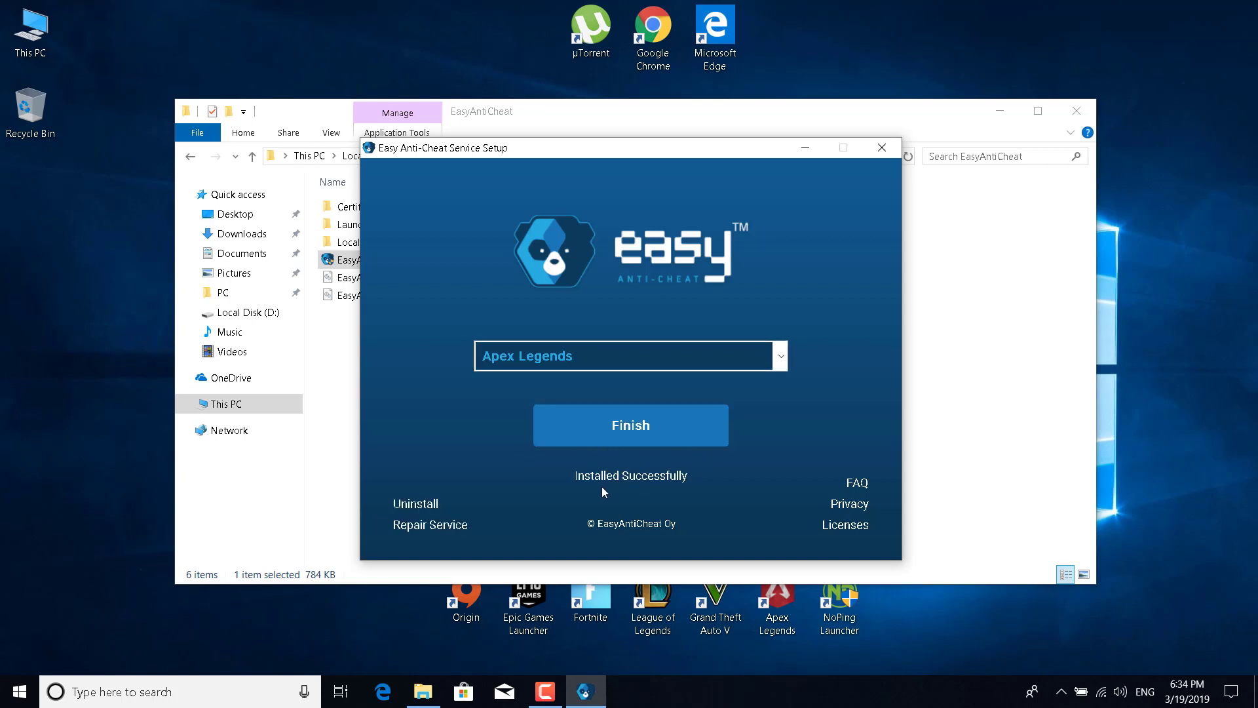
{"action": "left_click", "coordinate": [883, 149]}
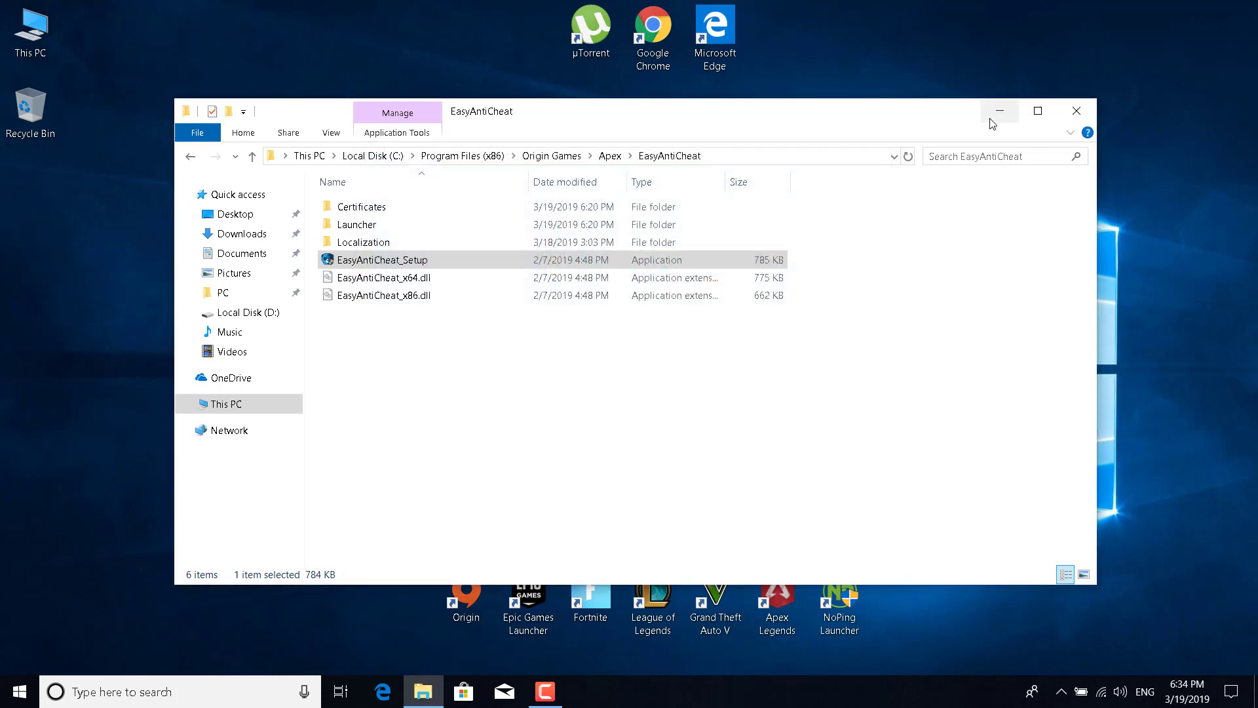
{"action": "left_click", "coordinate": [1073, 113]}
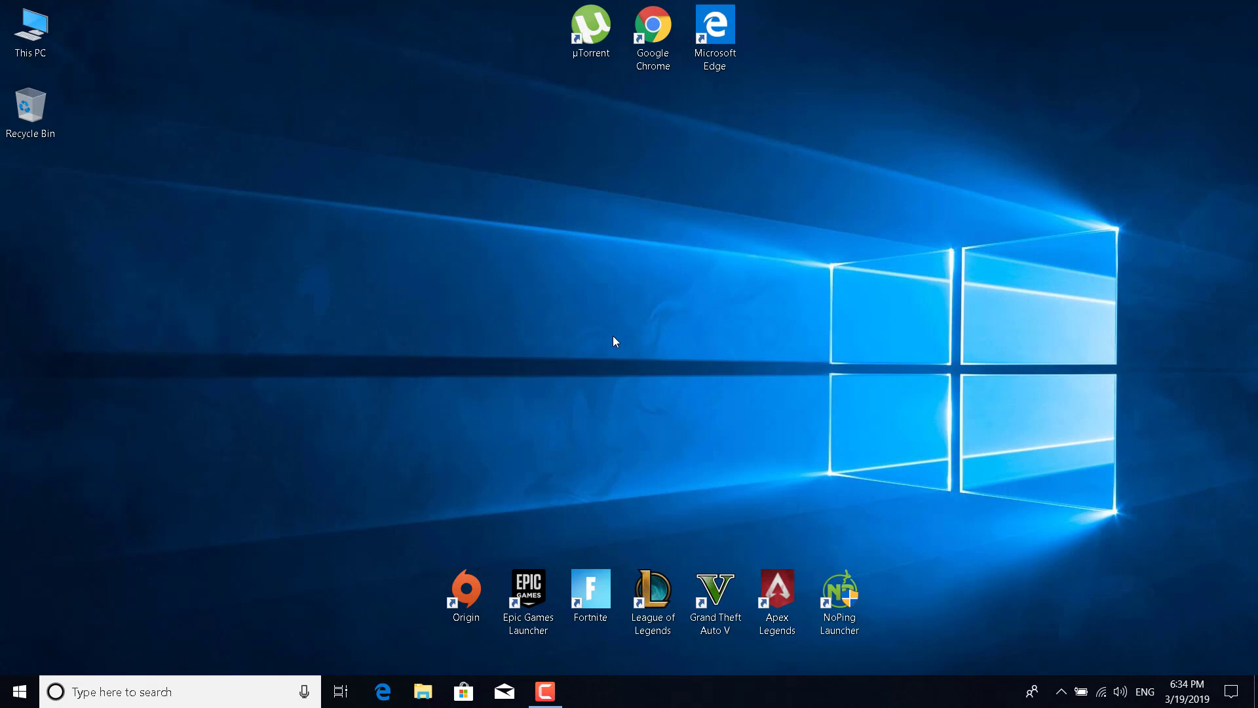
- Open the %temp% folder through the Run dialog
{"action": "left_click", "coordinate": [135, 692]}
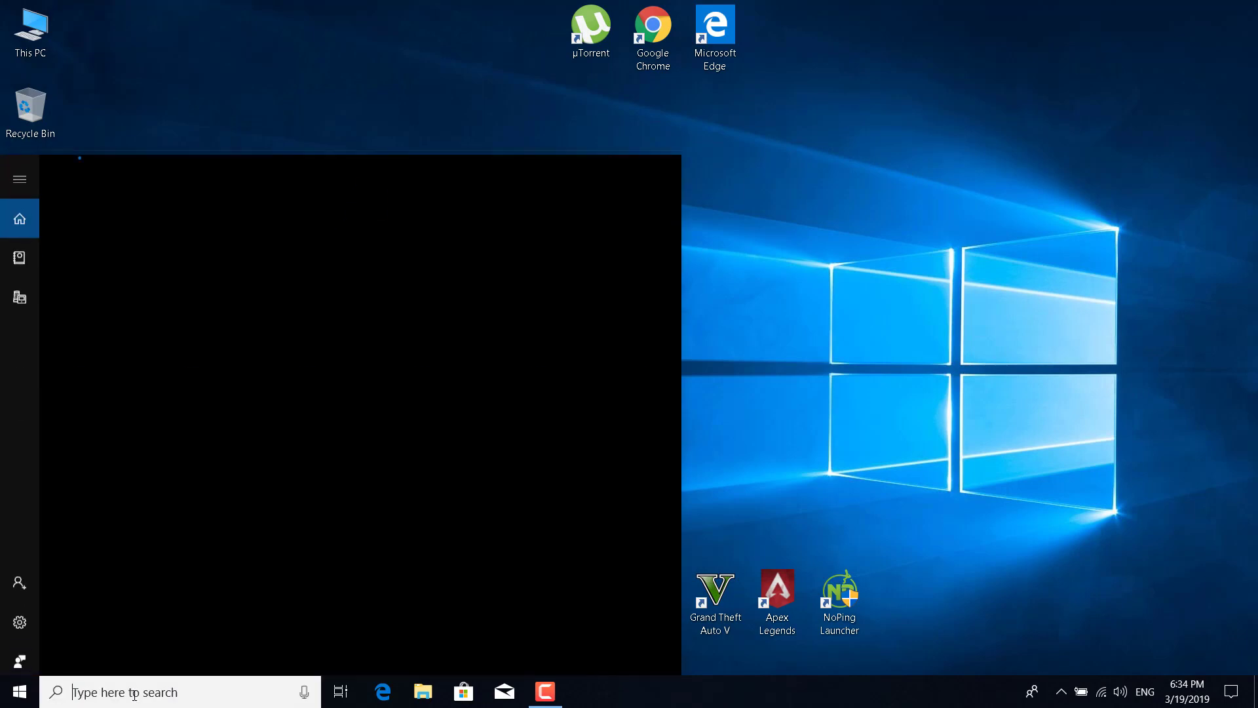
{"action": "type", "text": "Run"}
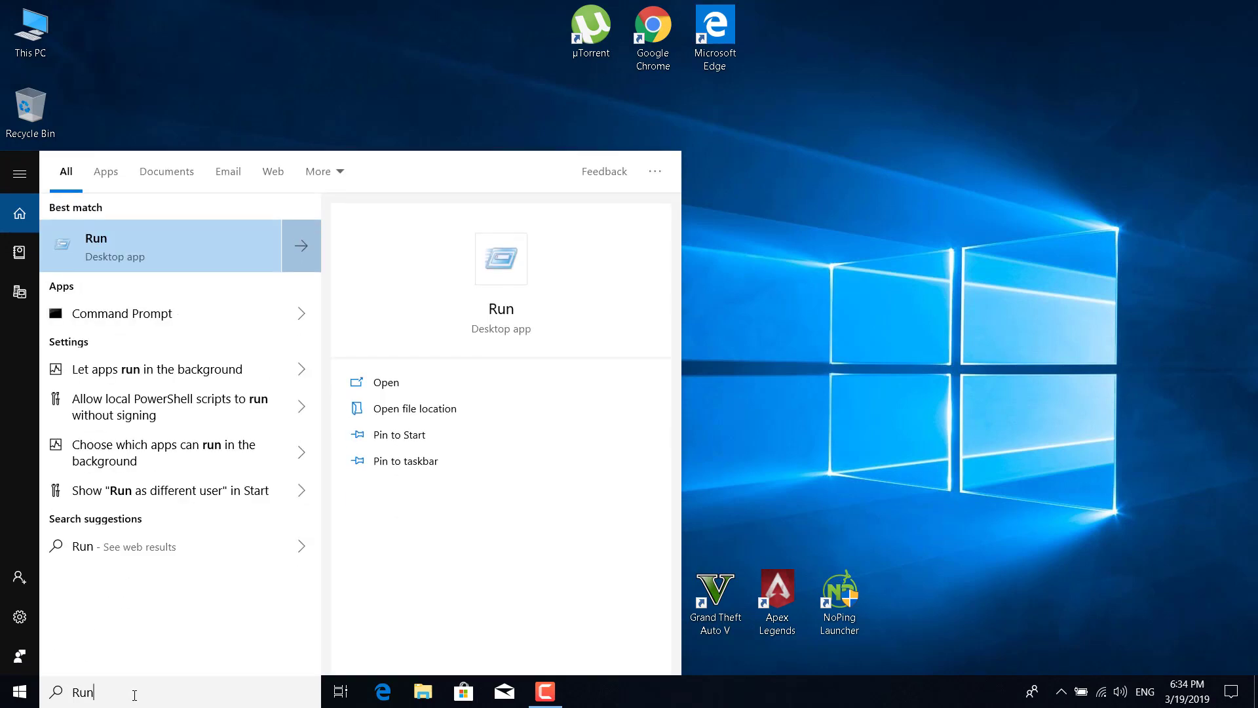
{"action": "left_click", "coordinate": [108, 240]}
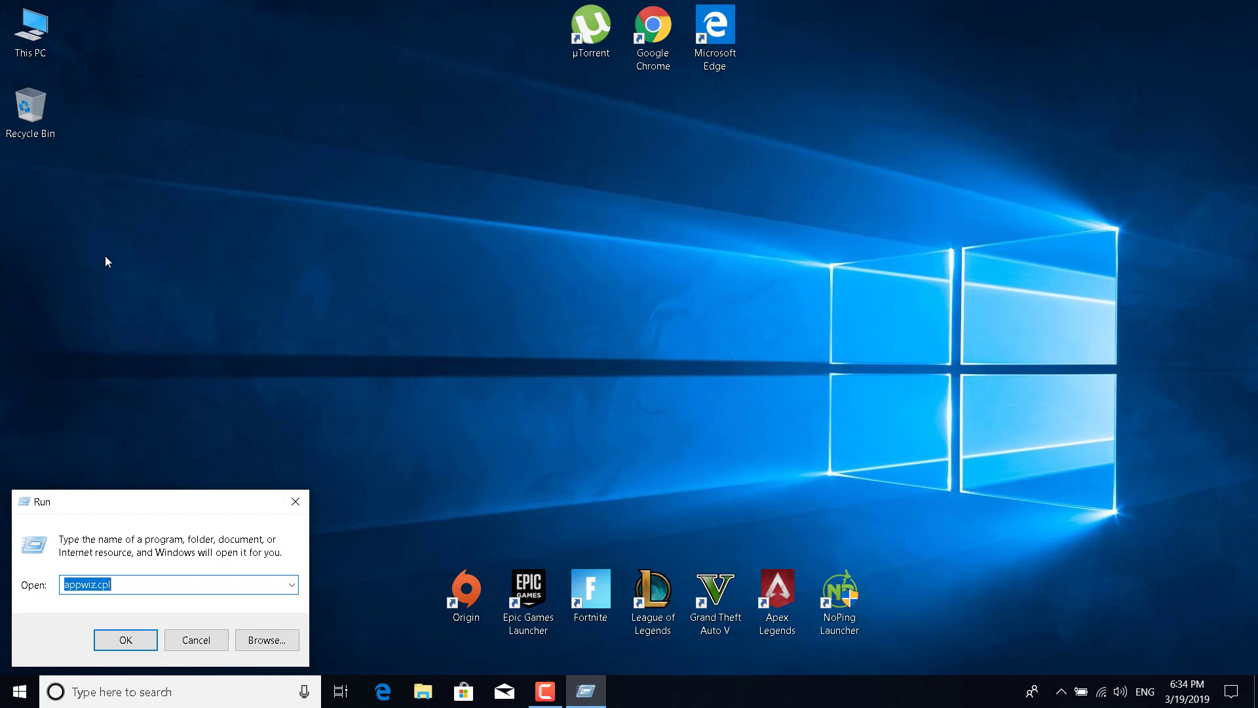
{"action": "type", "text": "%temp%"}
{"action": "key", "text": "Return"}
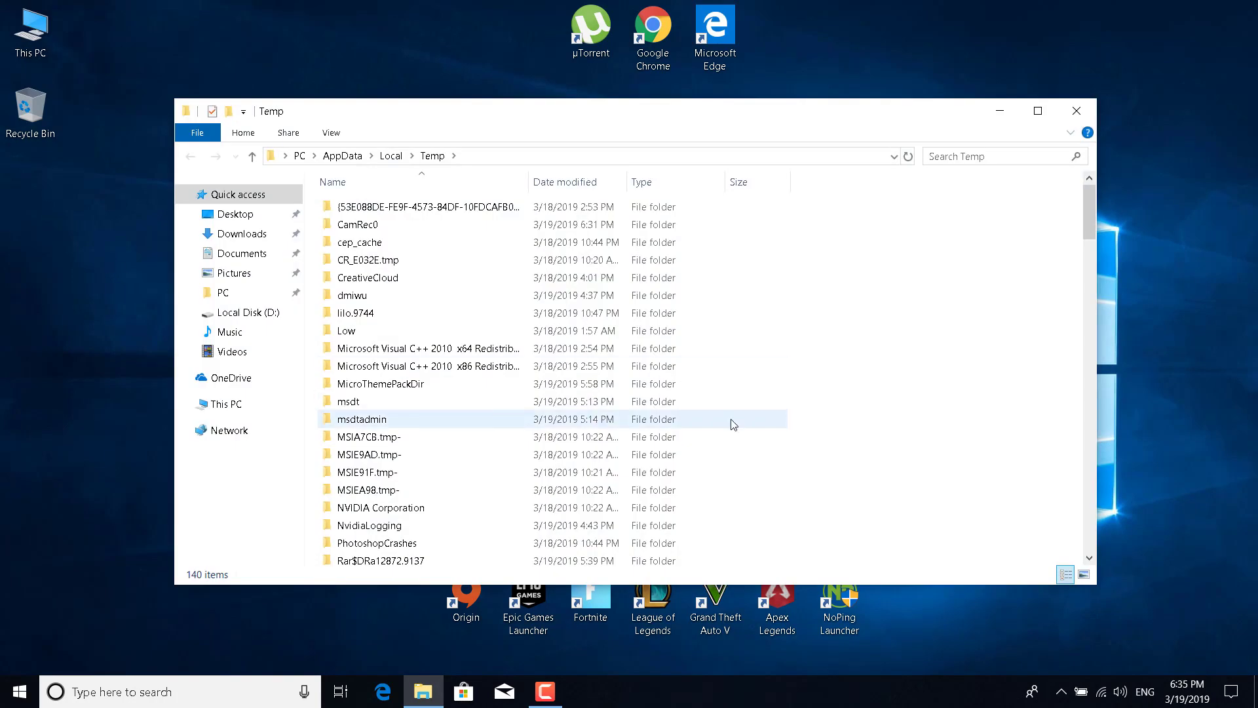
- Delete all temp files, skipping the in-use CamRec0 folder, and close the window
{"action": "left_click", "coordinate": [678, 344]}
{"action": "key", "text": "ctrl+a"}
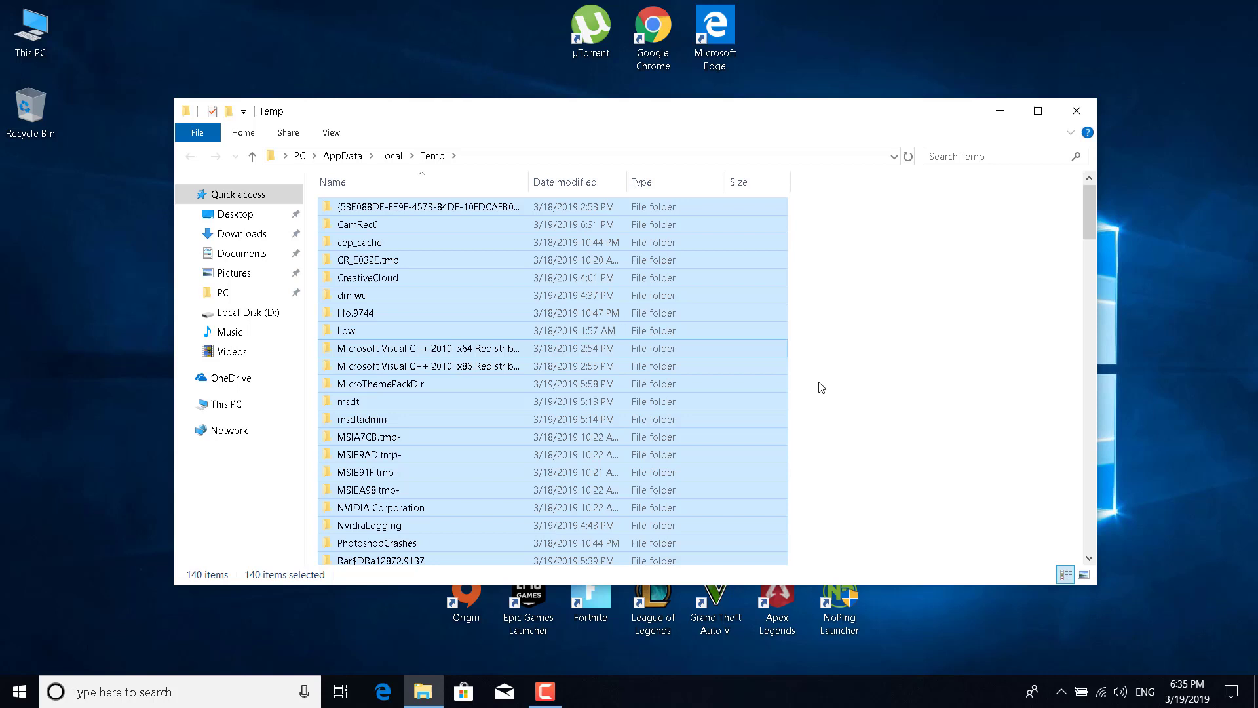
{"action": "key", "text": "Delete"}
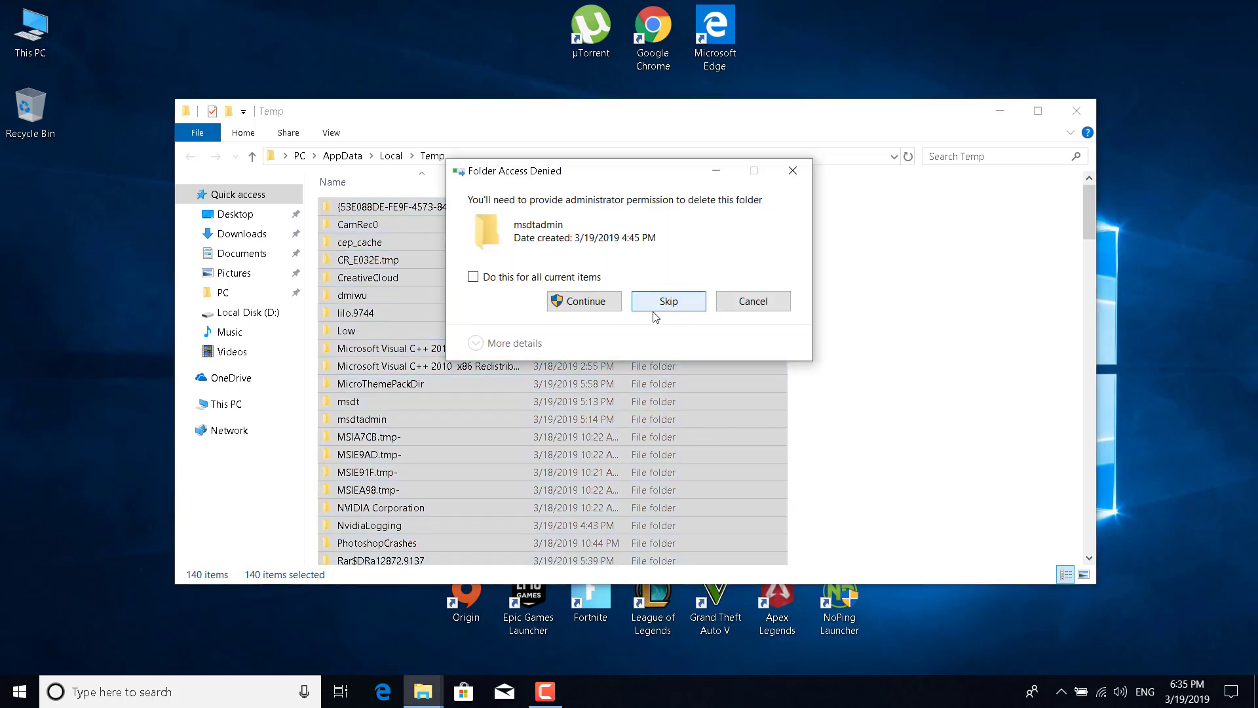
{"action": "left_click", "coordinate": [609, 305]}
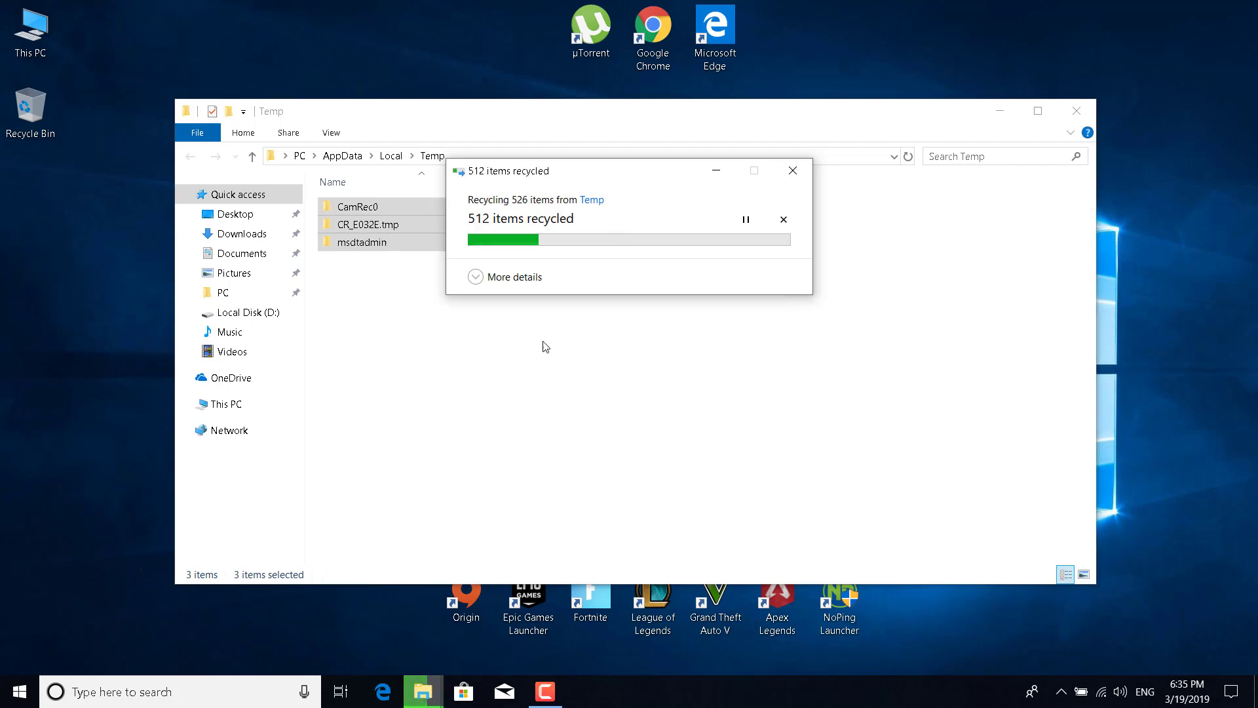
{"action": "left_click", "coordinate": [667, 343]}
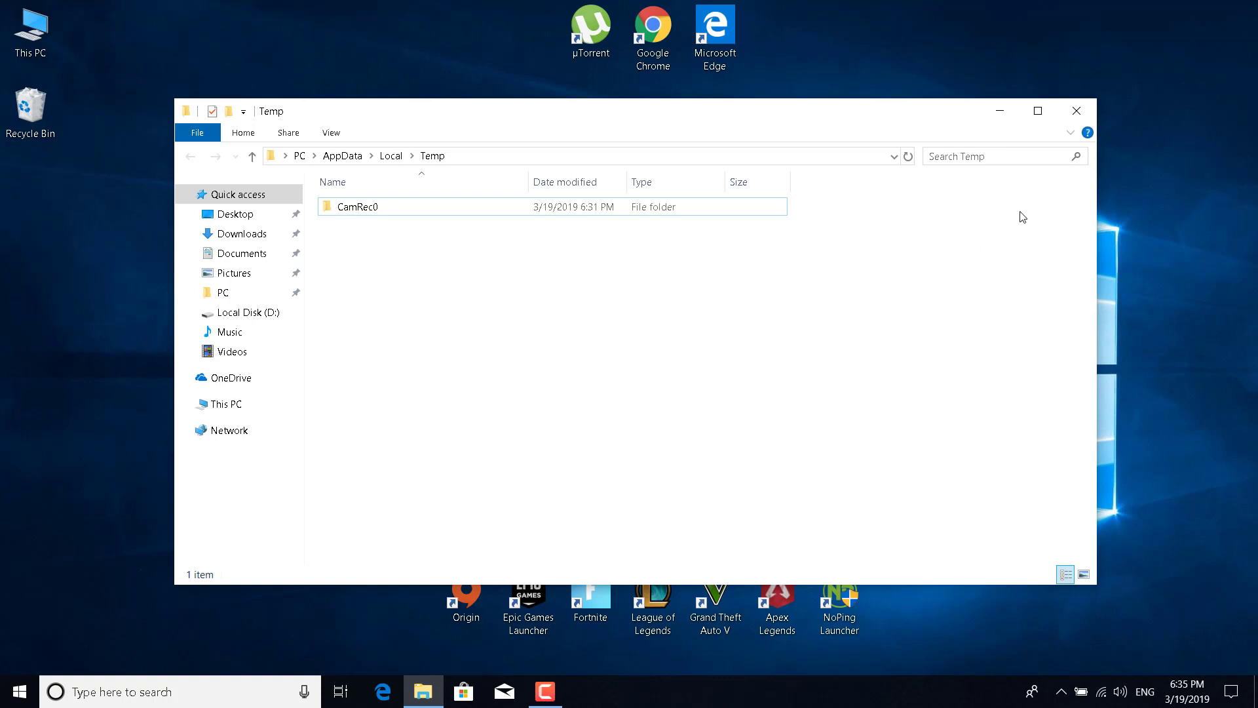
{"action": "left_click", "coordinate": [1071, 113]}
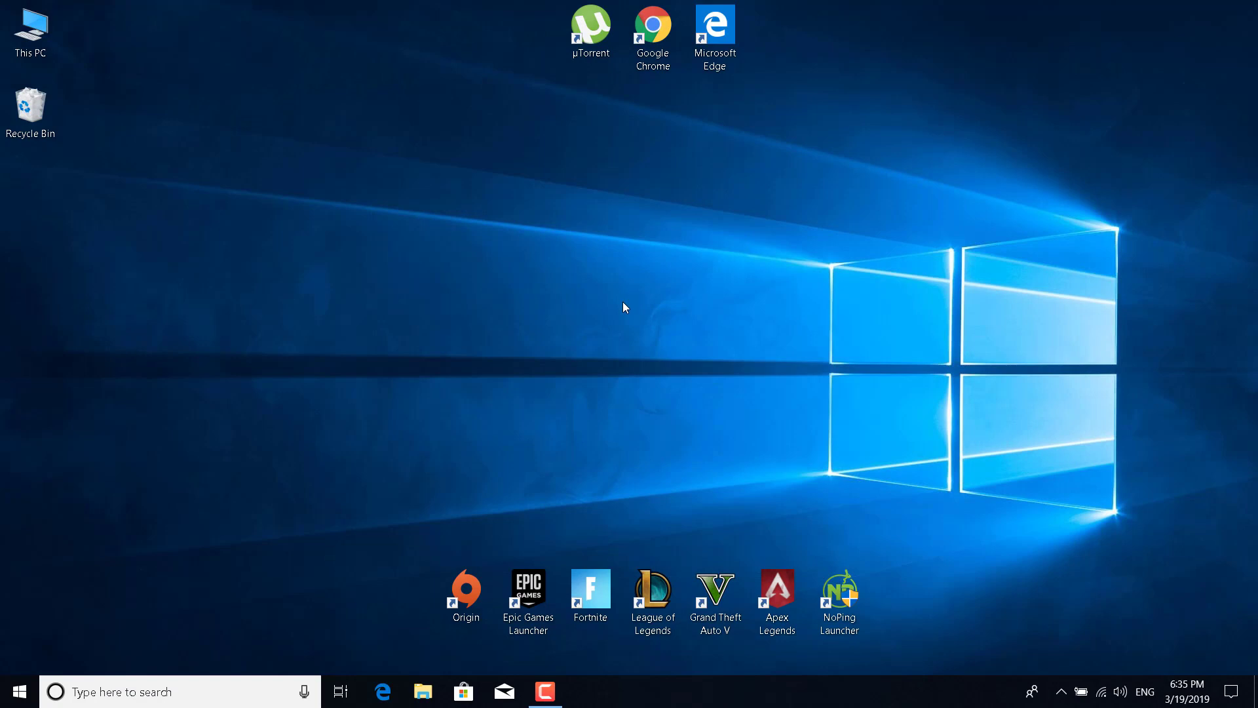
- Open Add or remove programs and scroll to the Visual C++ redistributables
{"action": "left_click", "coordinate": [141, 679]}
{"action": "type", "text": "Add or"}
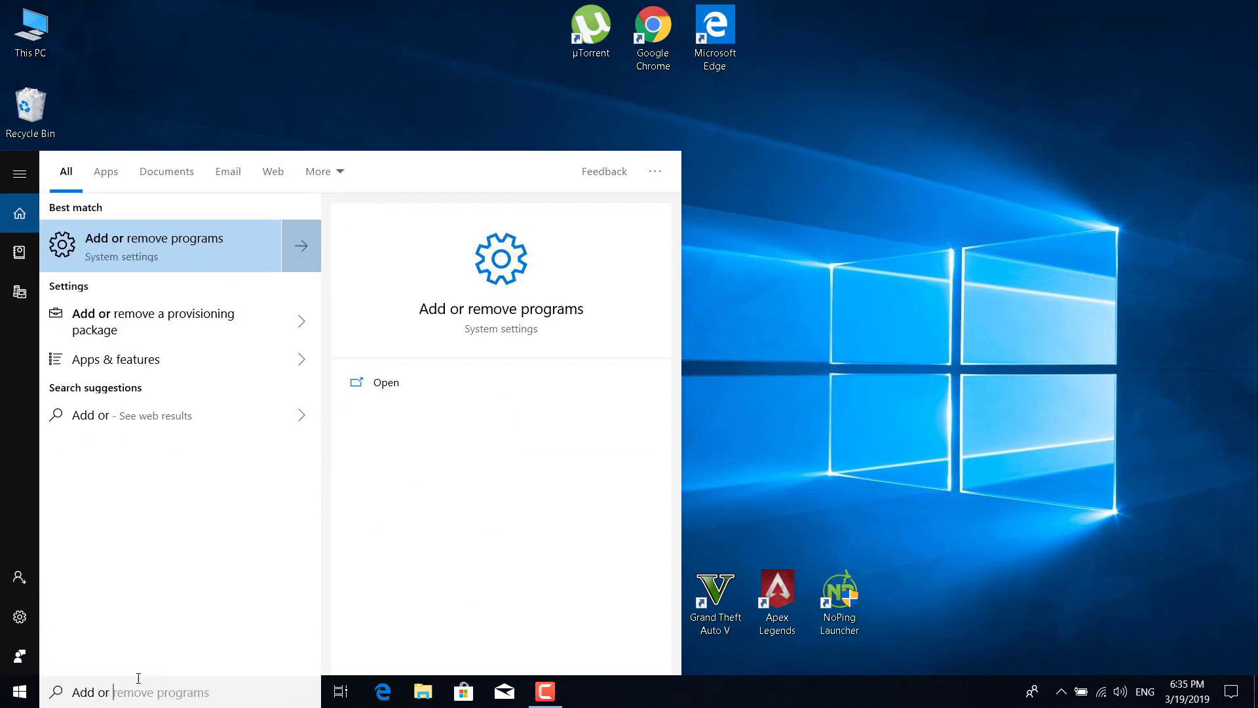
{"action": "type", "text": " remove"}
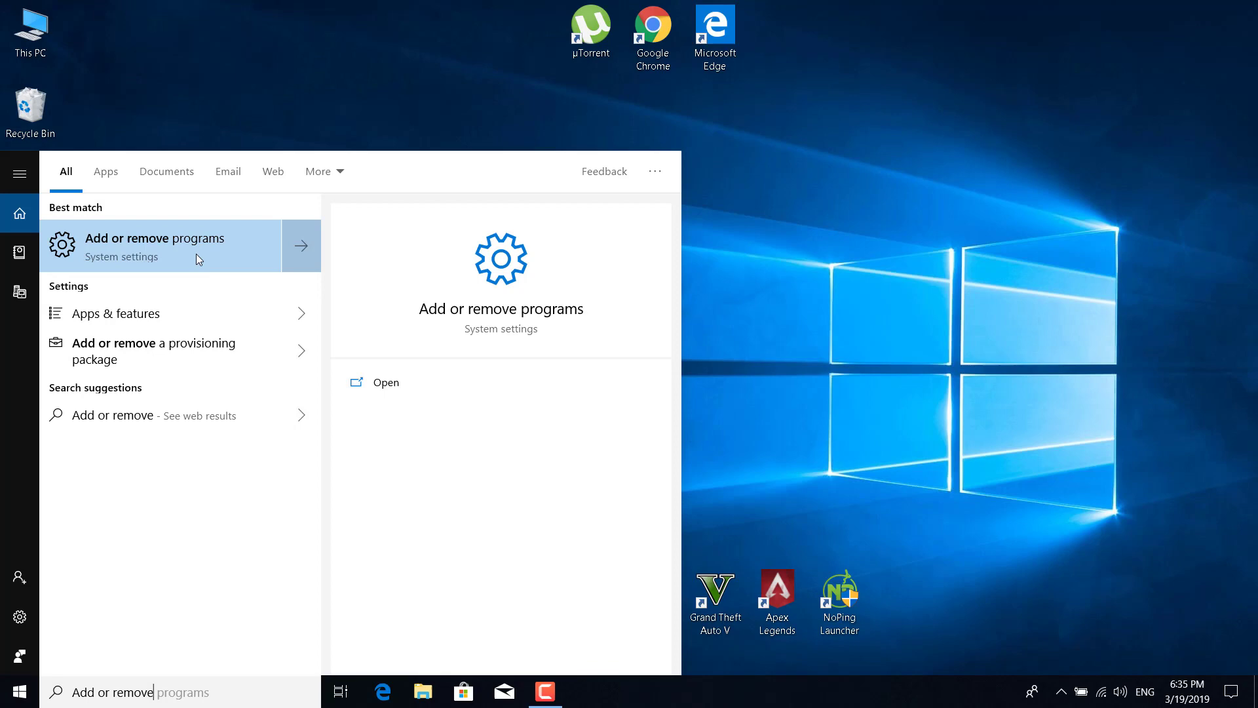
{"action": "left_click", "coordinate": [196, 254]}
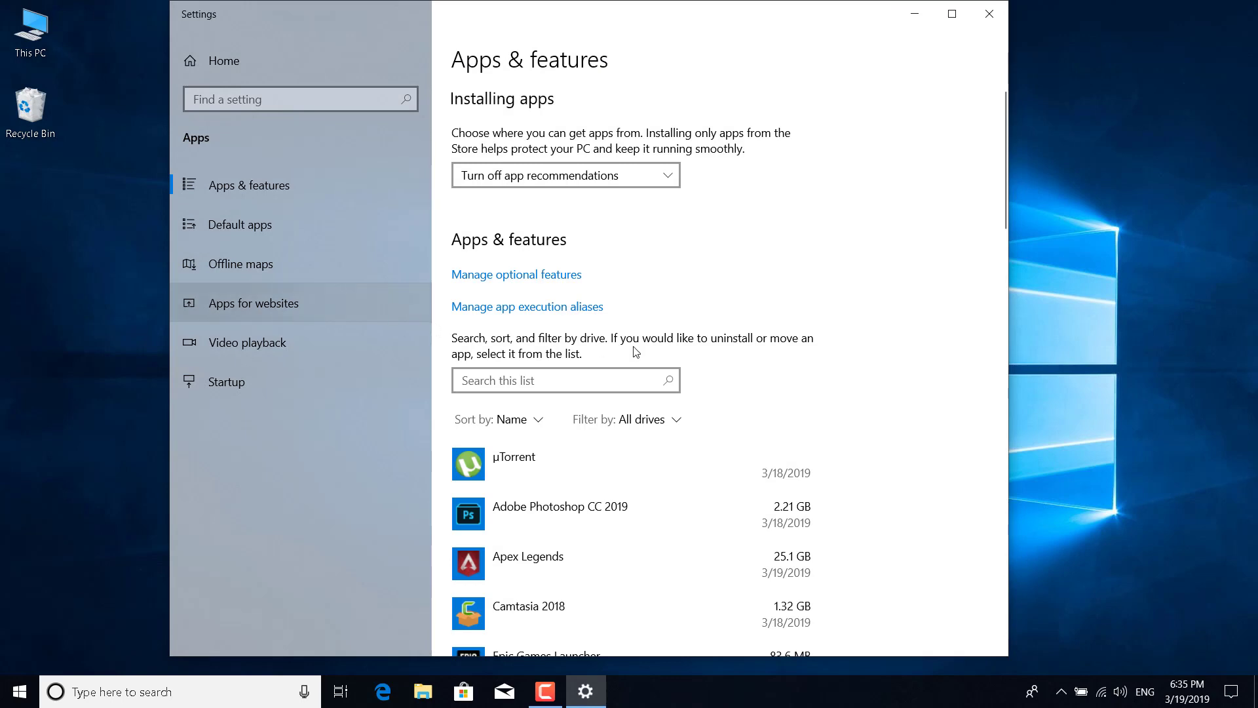
{"action": "scroll", "coordinate": [708, 318], "scroll_direction": "down", "scroll_amount": 3}
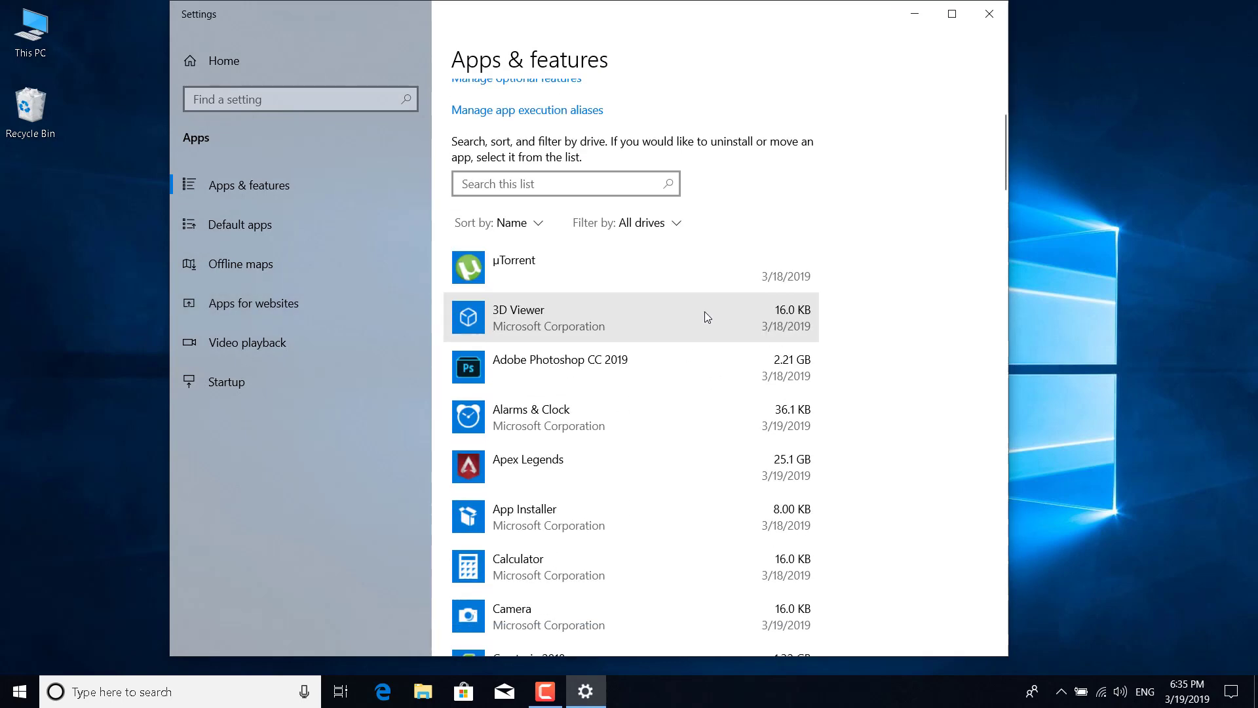
{"action": "scroll", "coordinate": [700, 304], "scroll_direction": "down", "scroll_amount": 10}
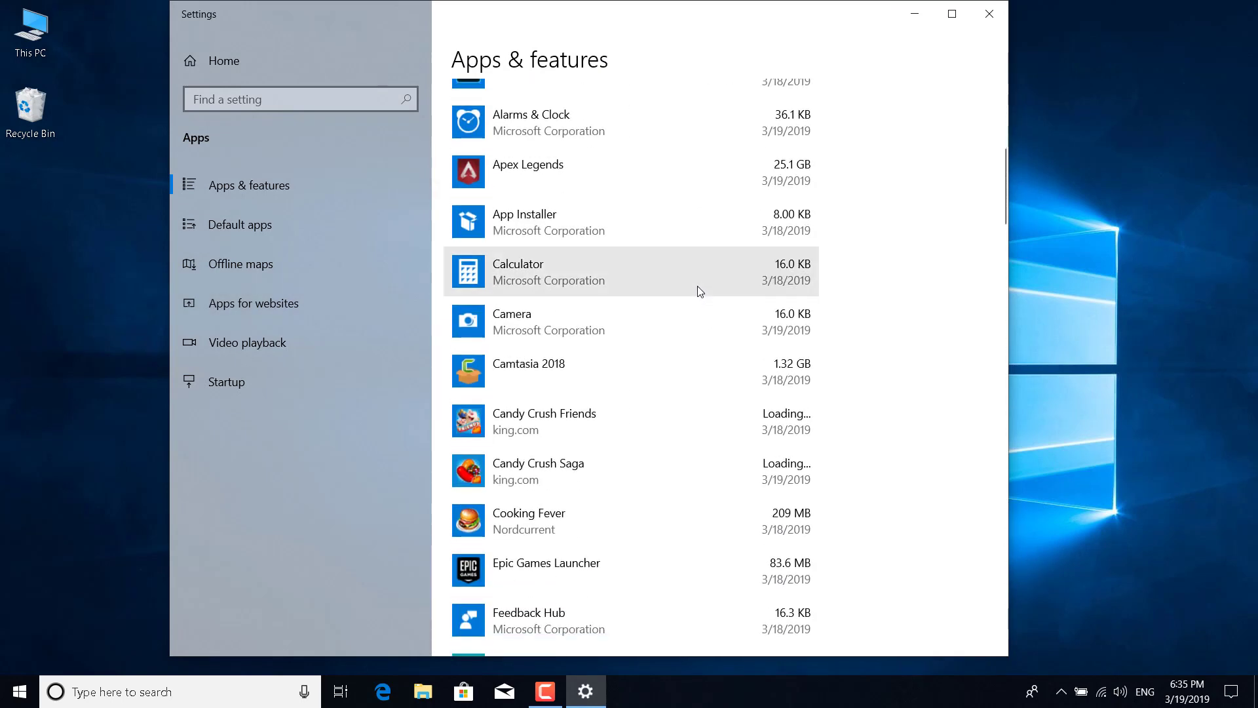
{"action": "scroll", "coordinate": [700, 291], "scroll_direction": "down", "scroll_amount": 10}
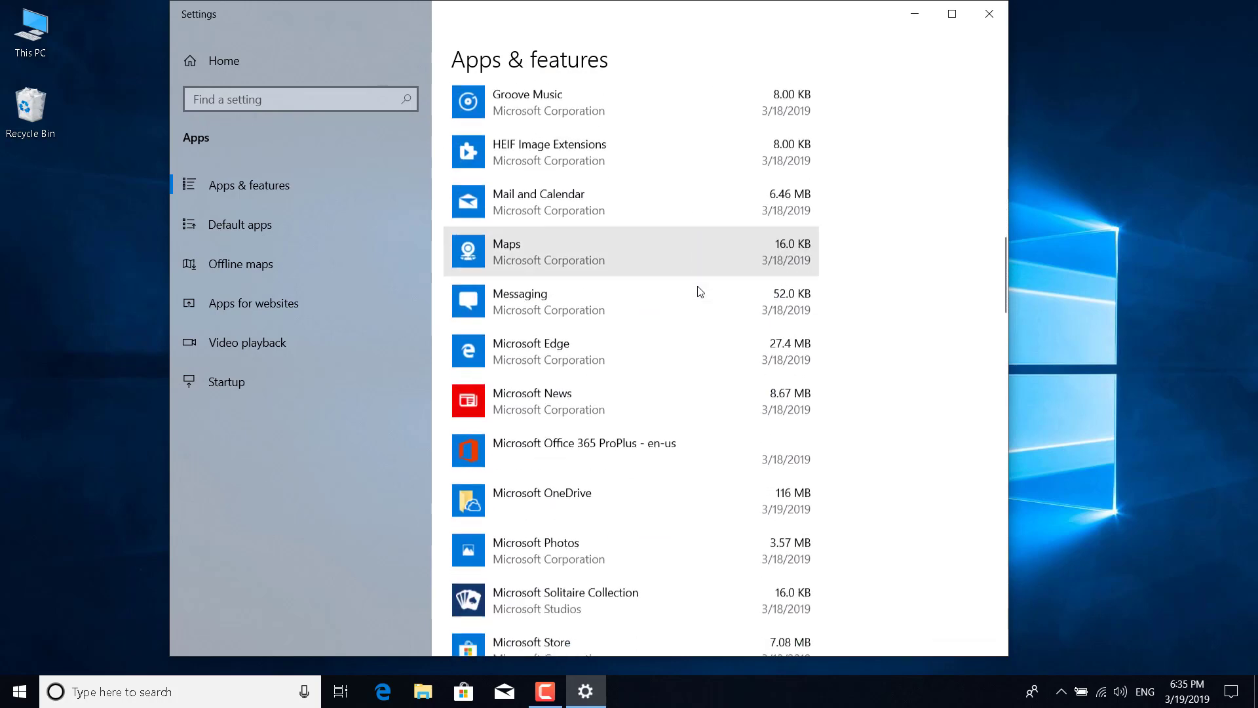
{"action": "scroll", "coordinate": [696, 285], "scroll_direction": "down", "scroll_amount": 3}
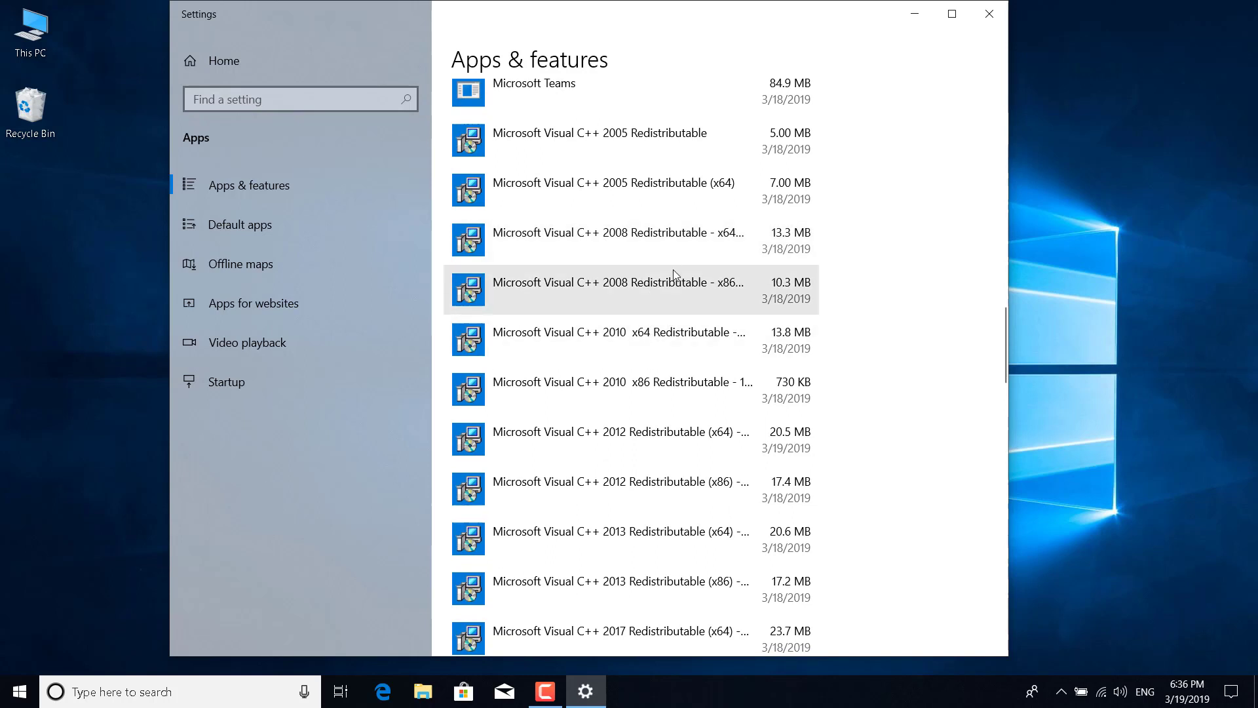
- Uninstall Microsoft Visual C++ 2005 Redistributable and confirm the removal
{"action": "left_click", "coordinate": [659, 143]}
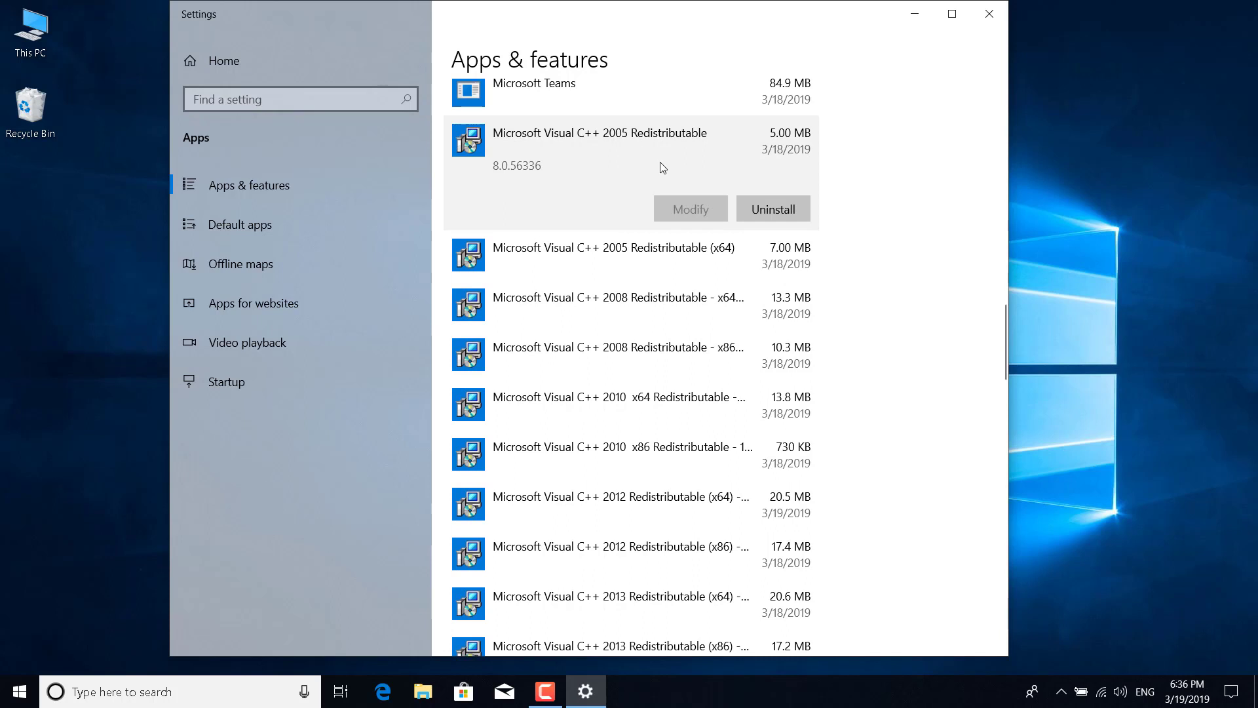
{"action": "left_click", "coordinate": [787, 209]}
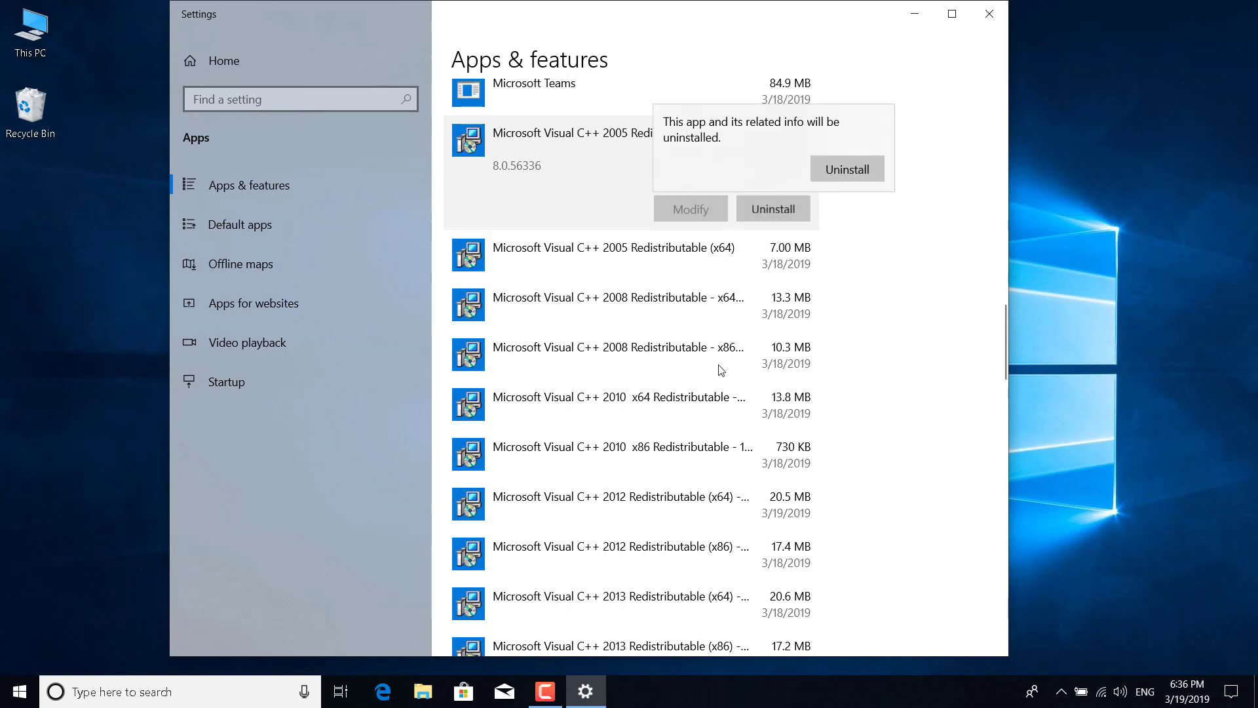
{"action": "left_click", "coordinate": [881, 171]}
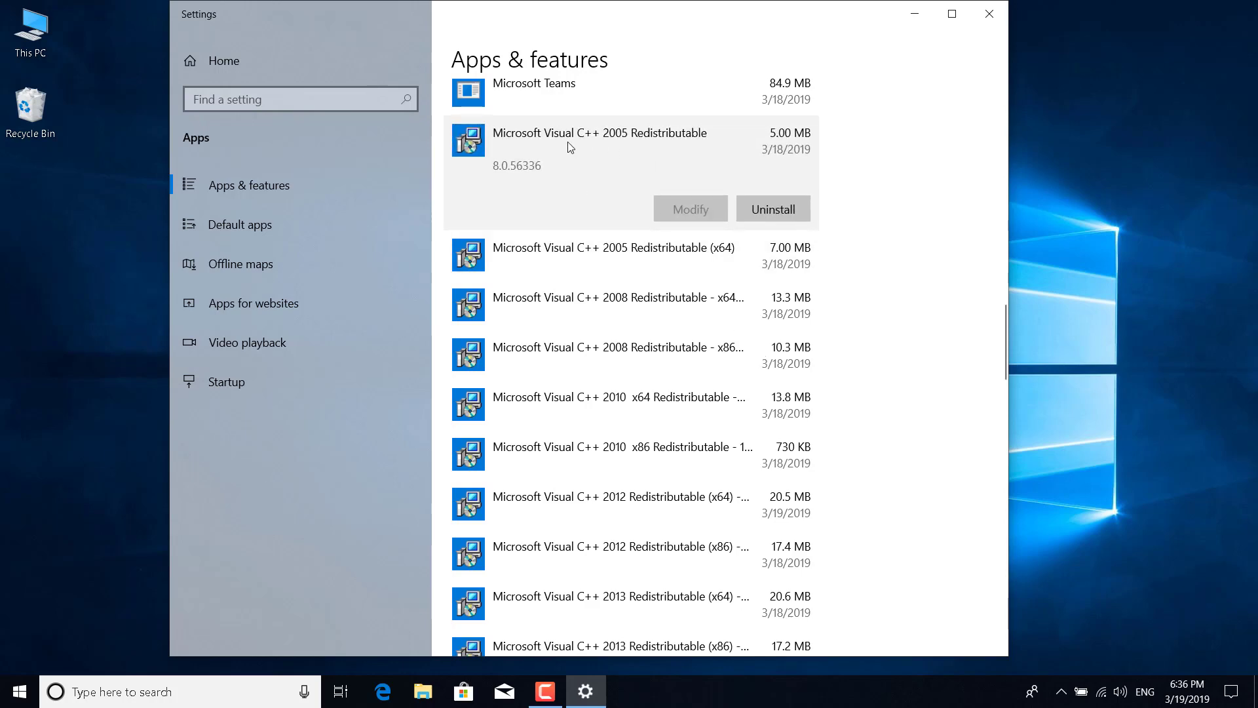
{"action": "scroll", "coordinate": [567, 143], "scroll_direction": "down", "scroll_amount": 7}
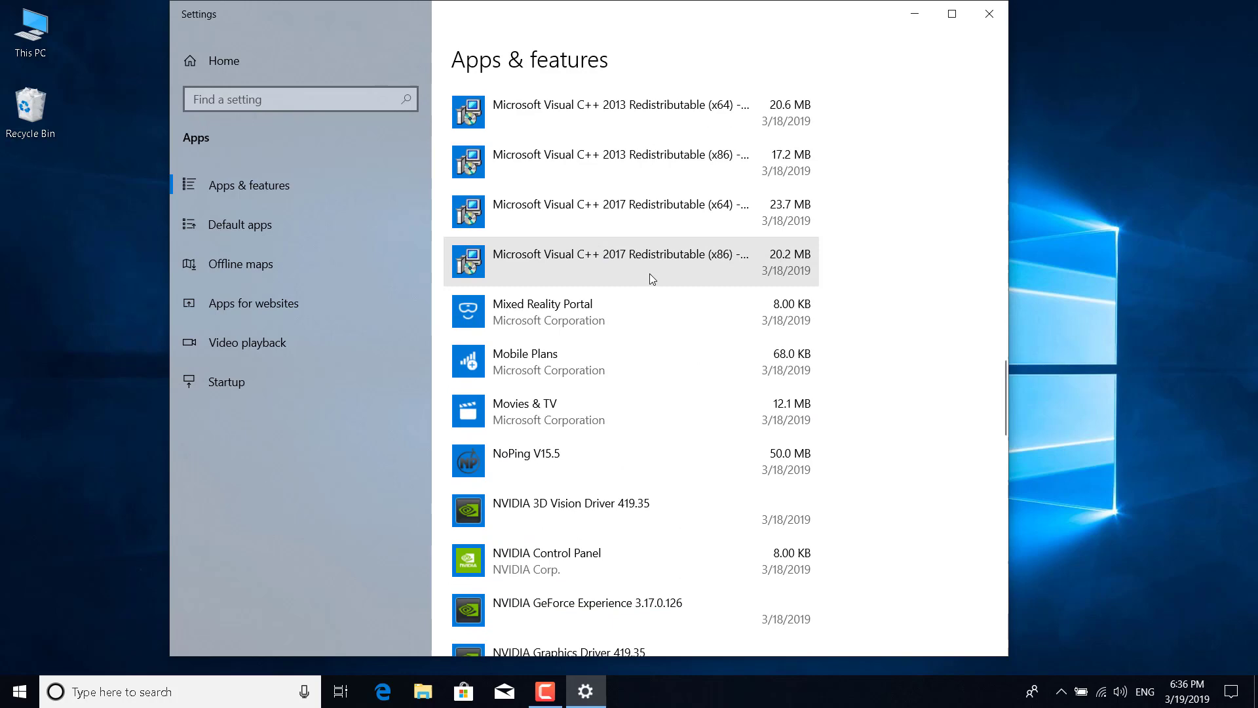
{"action": "scroll", "coordinate": [587, 223], "scroll_direction": "up", "scroll_amount": 3}
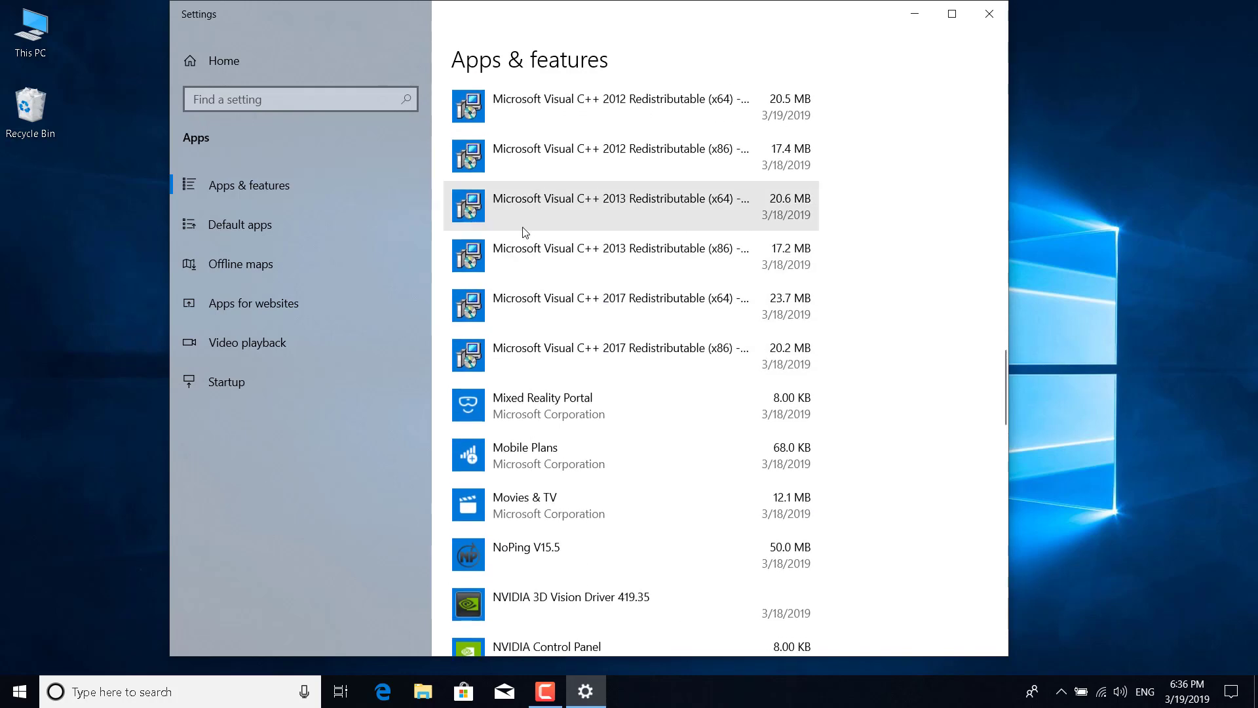
{"action": "scroll", "coordinate": [629, 300], "scroll_direction": "up", "scroll_amount": 2}
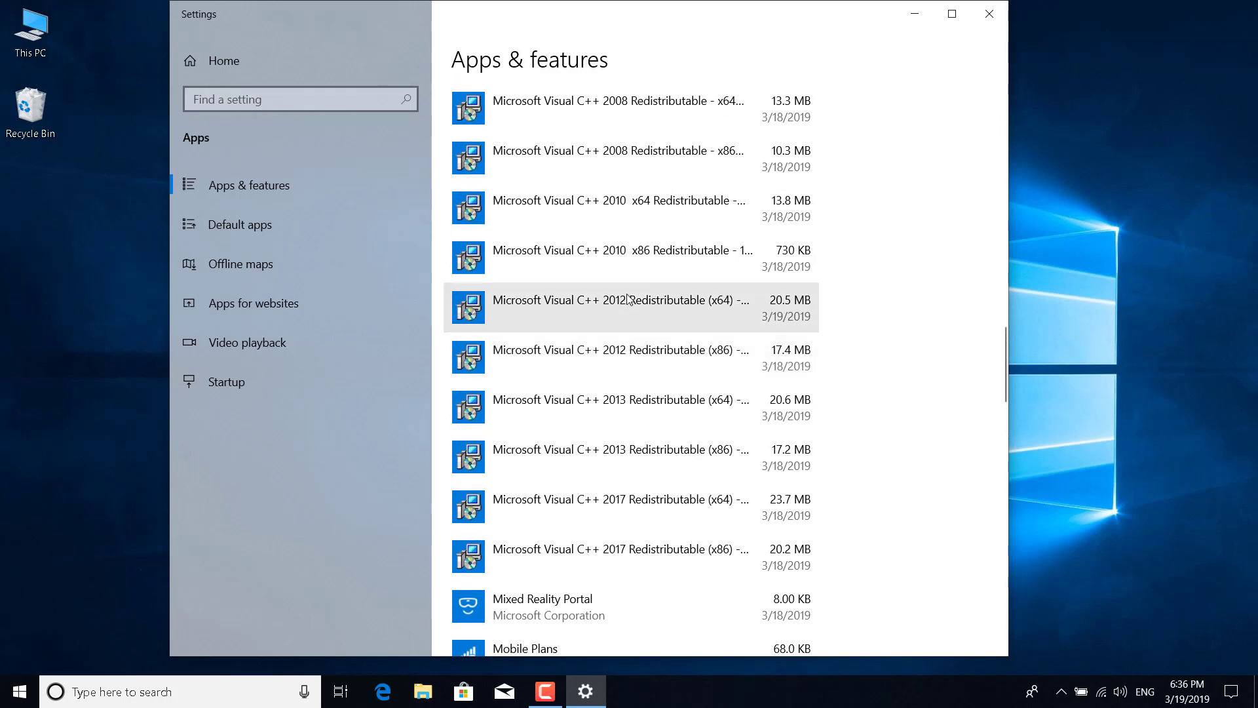
{"action": "scroll", "coordinate": [643, 326], "scroll_direction": "up", "scroll_amount": 8}
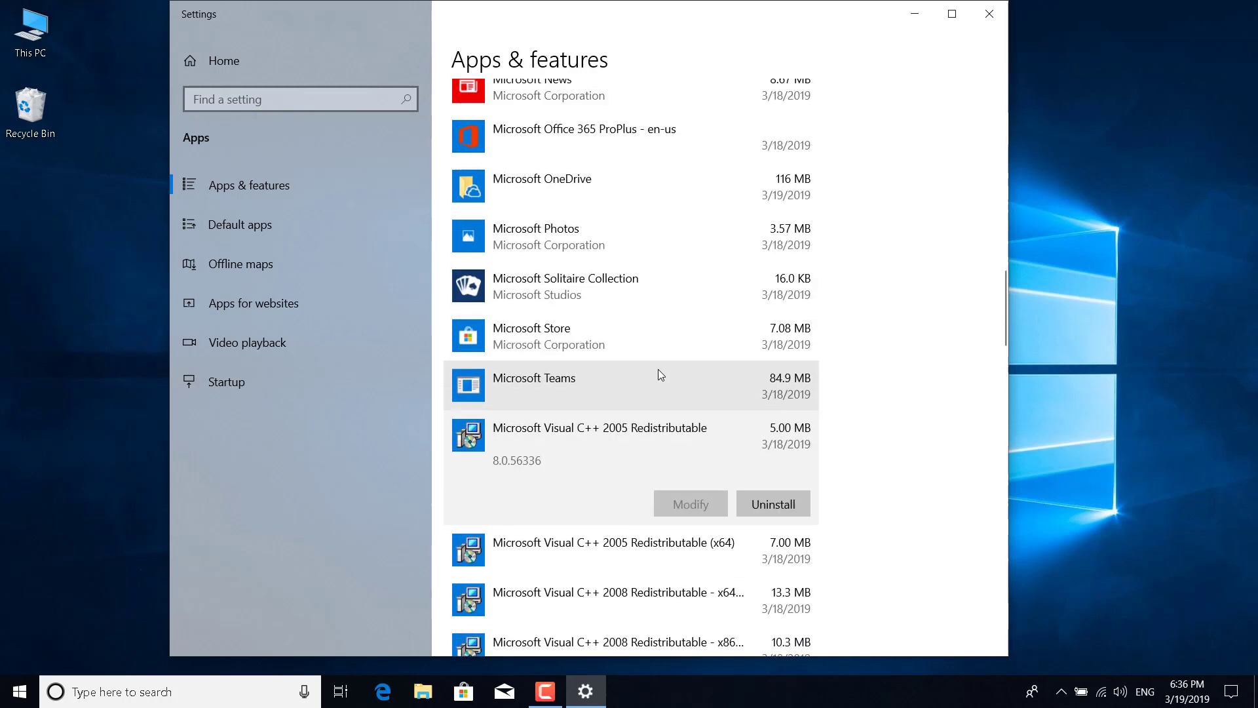
{"action": "scroll", "coordinate": [658, 369], "scroll_direction": "down", "scroll_amount": 3}
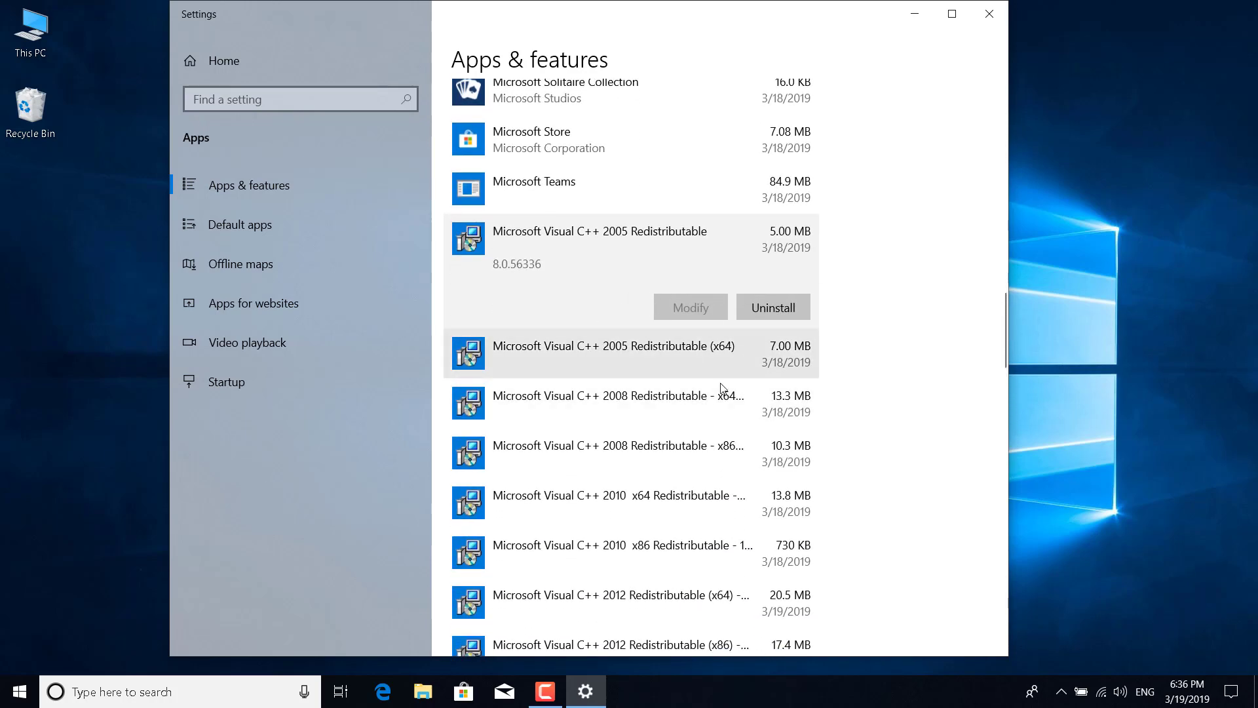
{"action": "scroll", "coordinate": [629, 301], "scroll_direction": "down", "scroll_amount": 2}
{"action": "scroll", "coordinate": [640, 330], "scroll_direction": "down", "scroll_amount": 2}
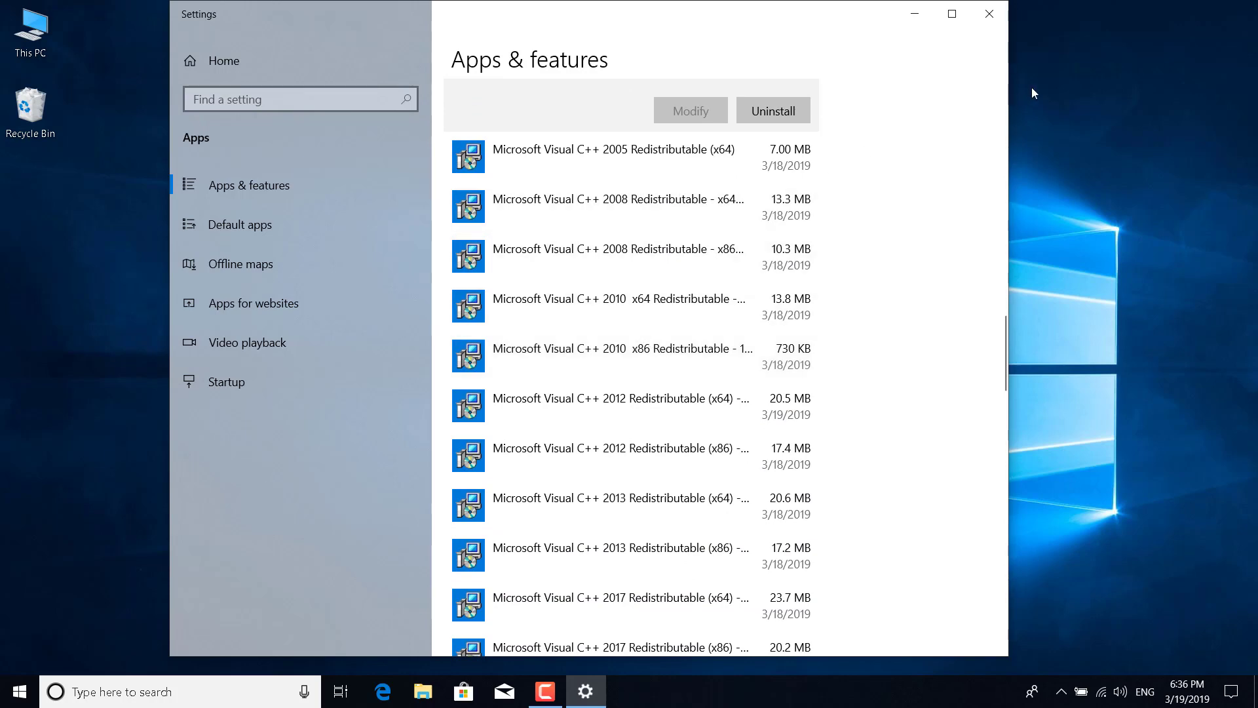
{"action": "left_click", "coordinate": [996, 18]}
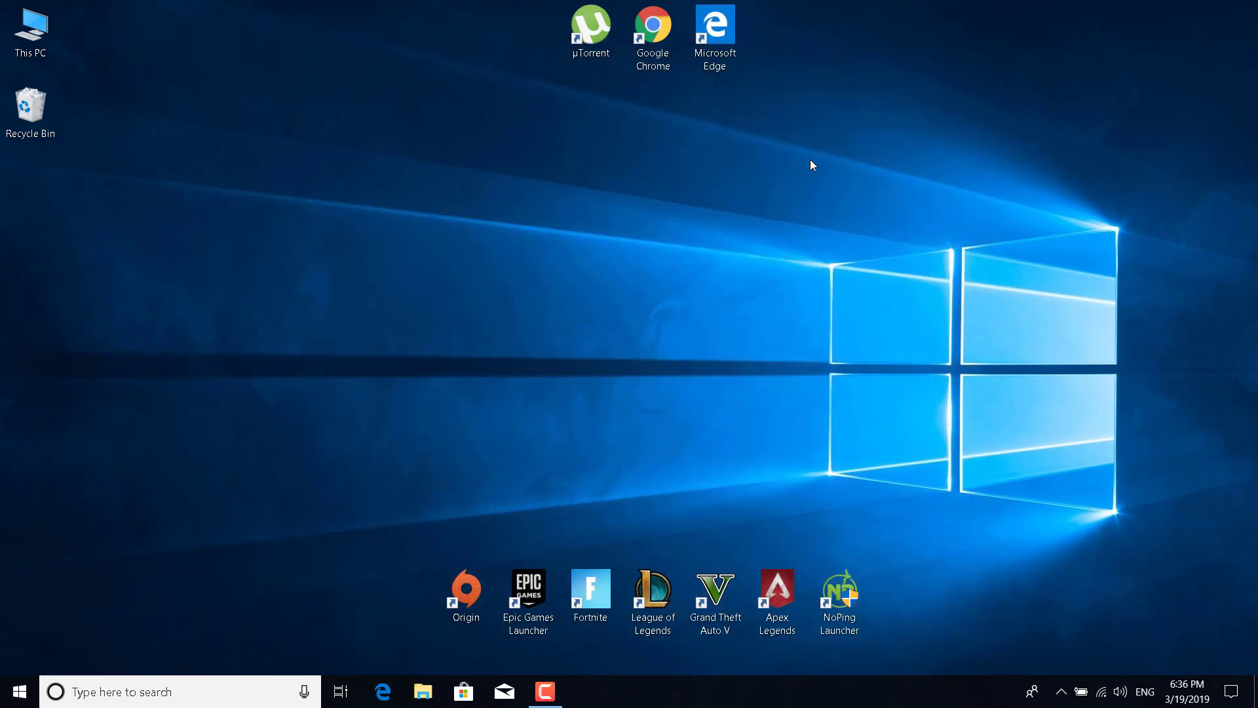
{"action": "double_click", "coordinate": [455, 606]}
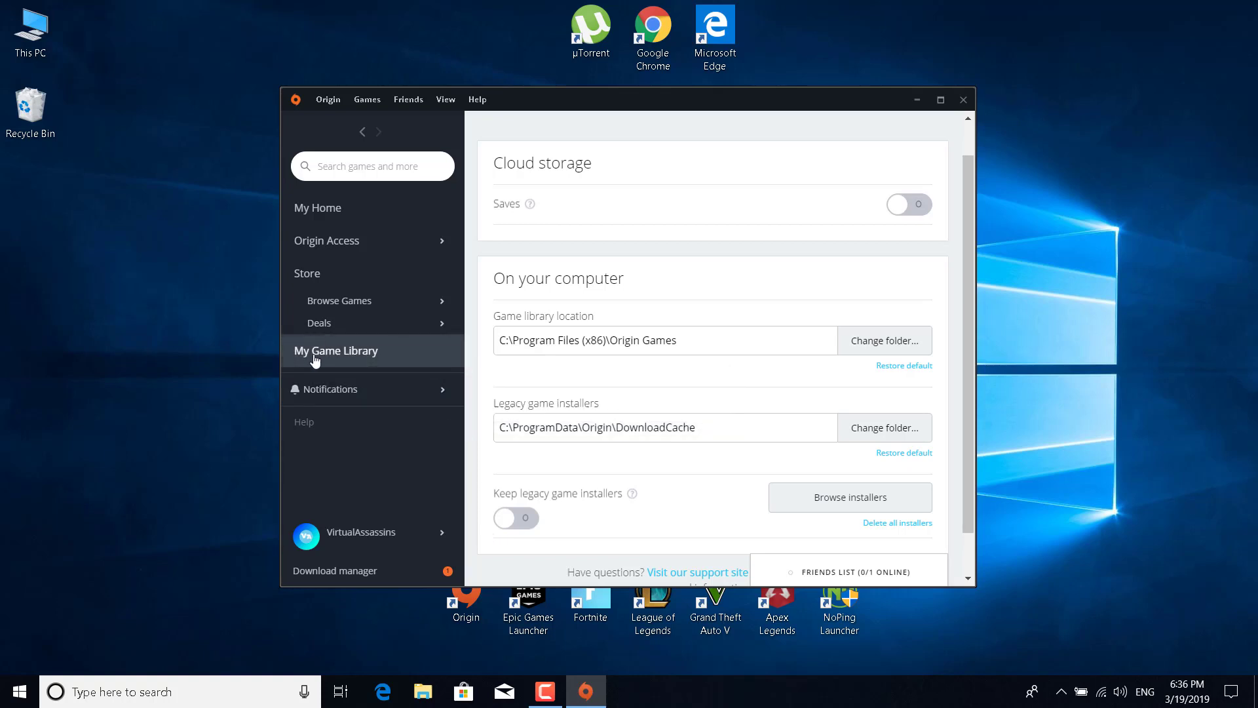
{"action": "left_click", "coordinate": [364, 354]}
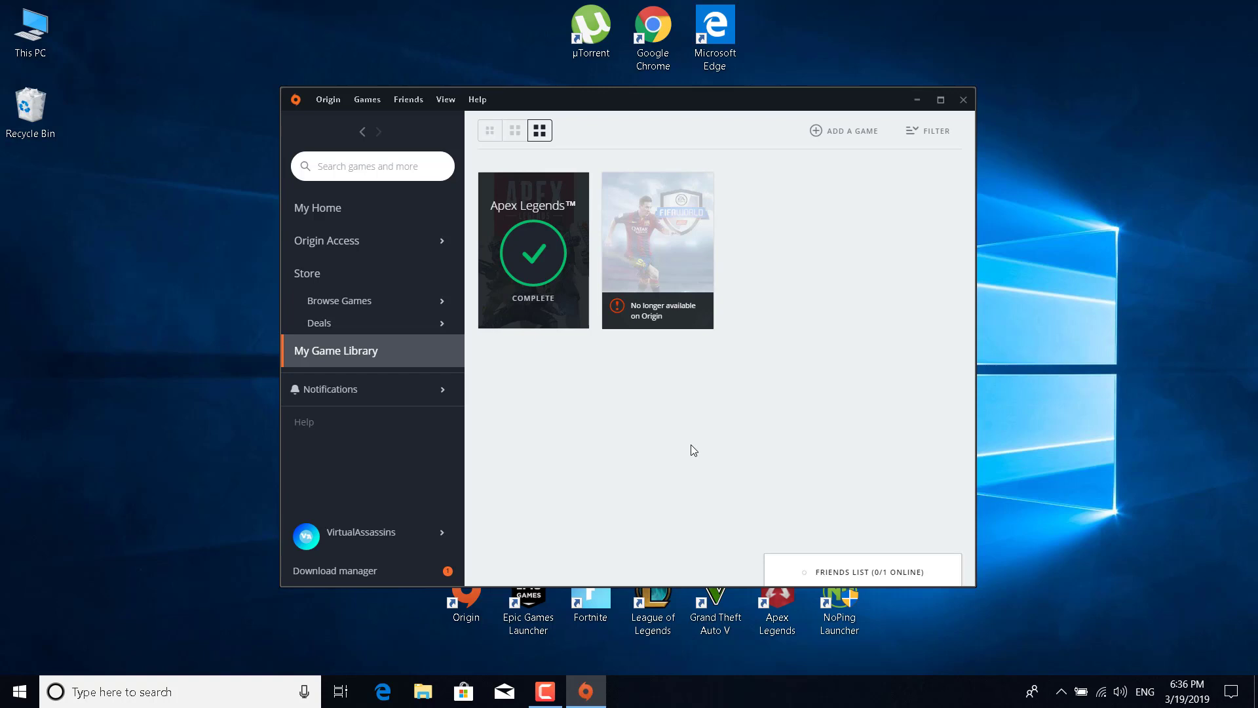
{"action": "right_click", "coordinate": [540, 263]}
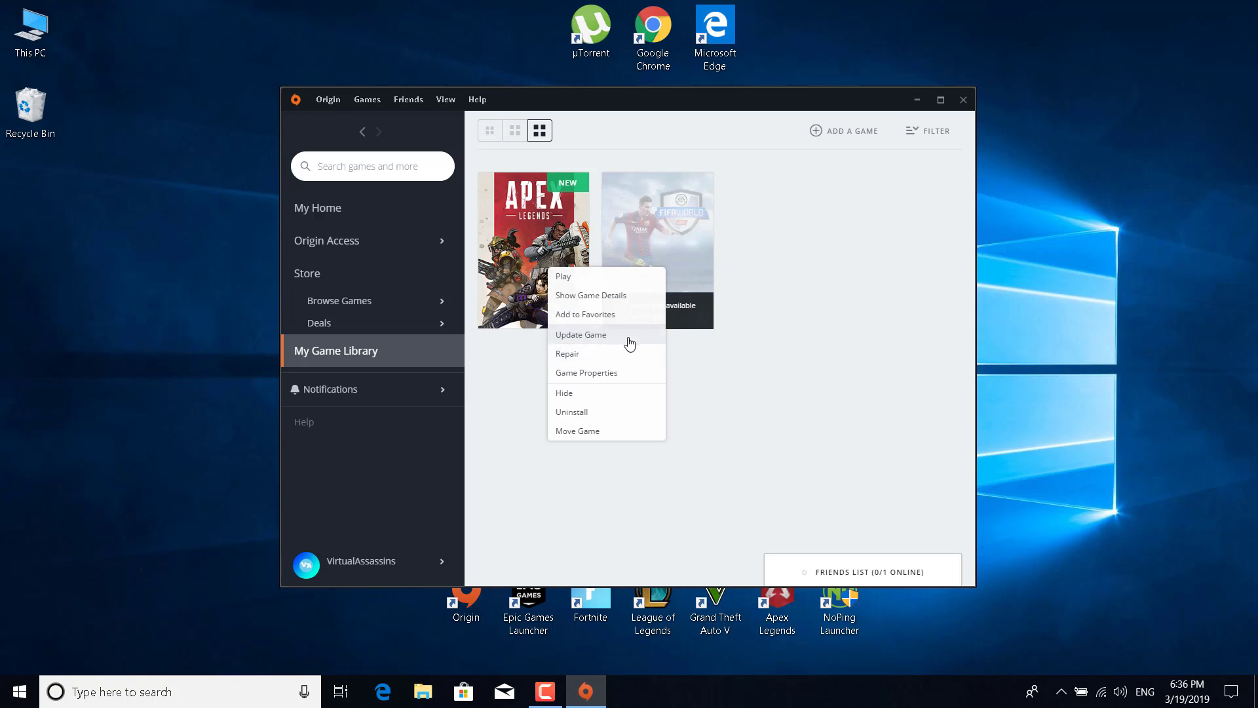
{"action": "left_click", "coordinate": [851, 444]}
{"action": "left_click", "coordinate": [963, 99]}
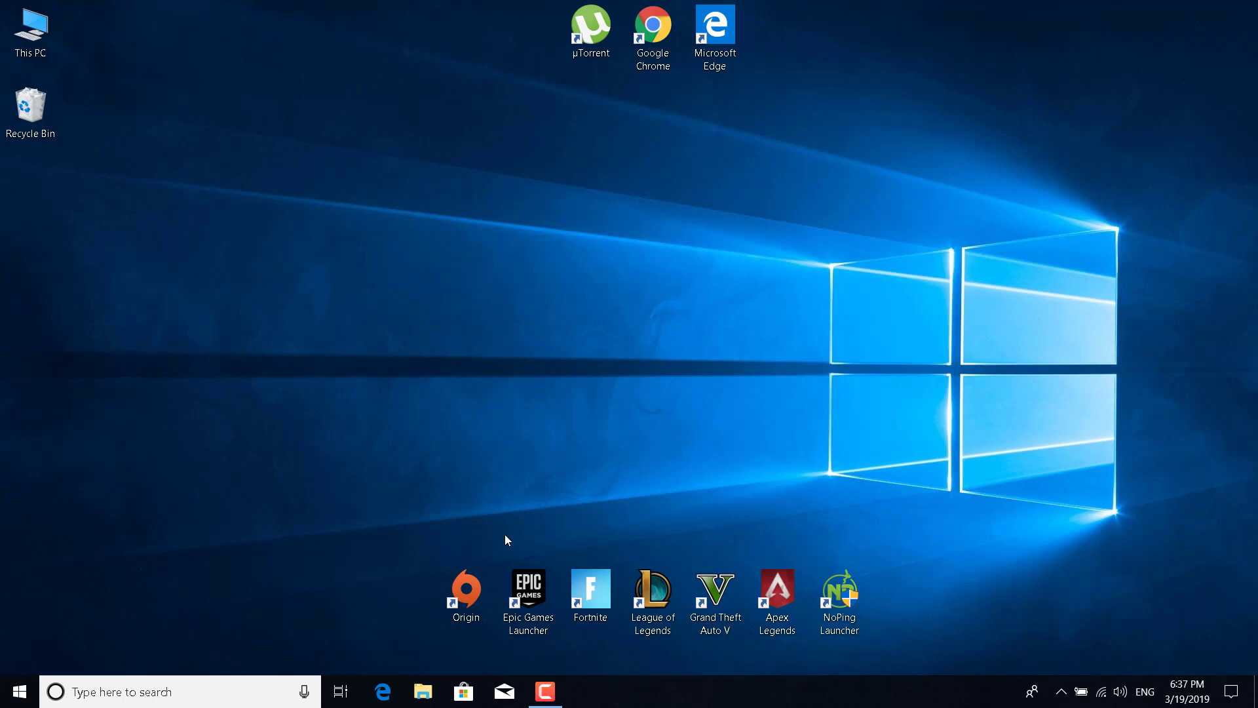
- Relaunch Origin, bring up then dismiss the Apex Legends actions, and close Origin
{"action": "double_click", "coordinate": [466, 590]}
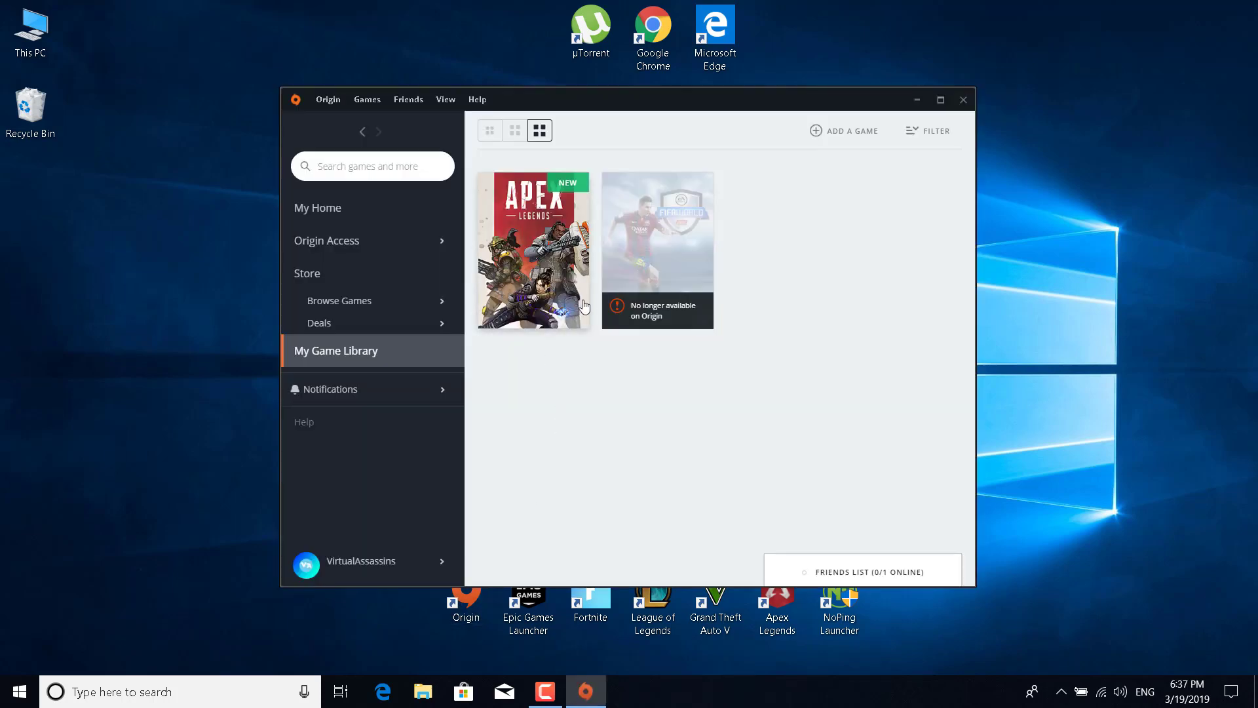
{"action": "right_click", "coordinate": [564, 282]}
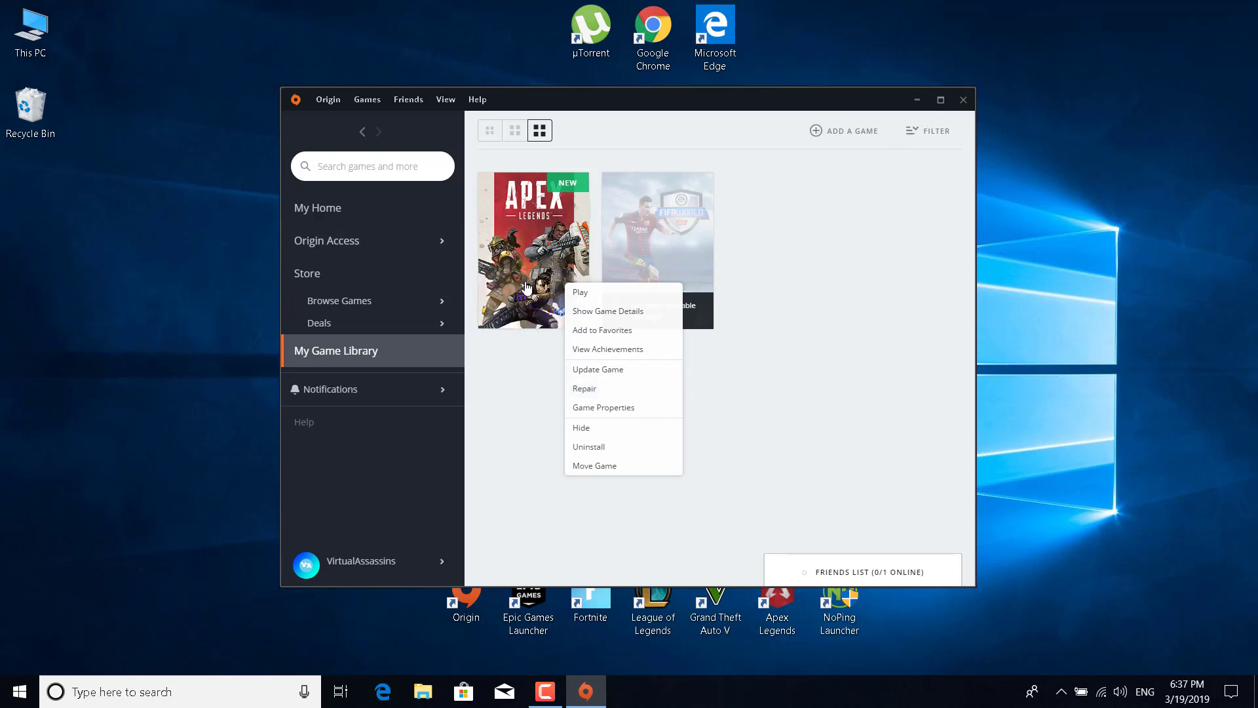
{"action": "left_click", "coordinate": [686, 318]}
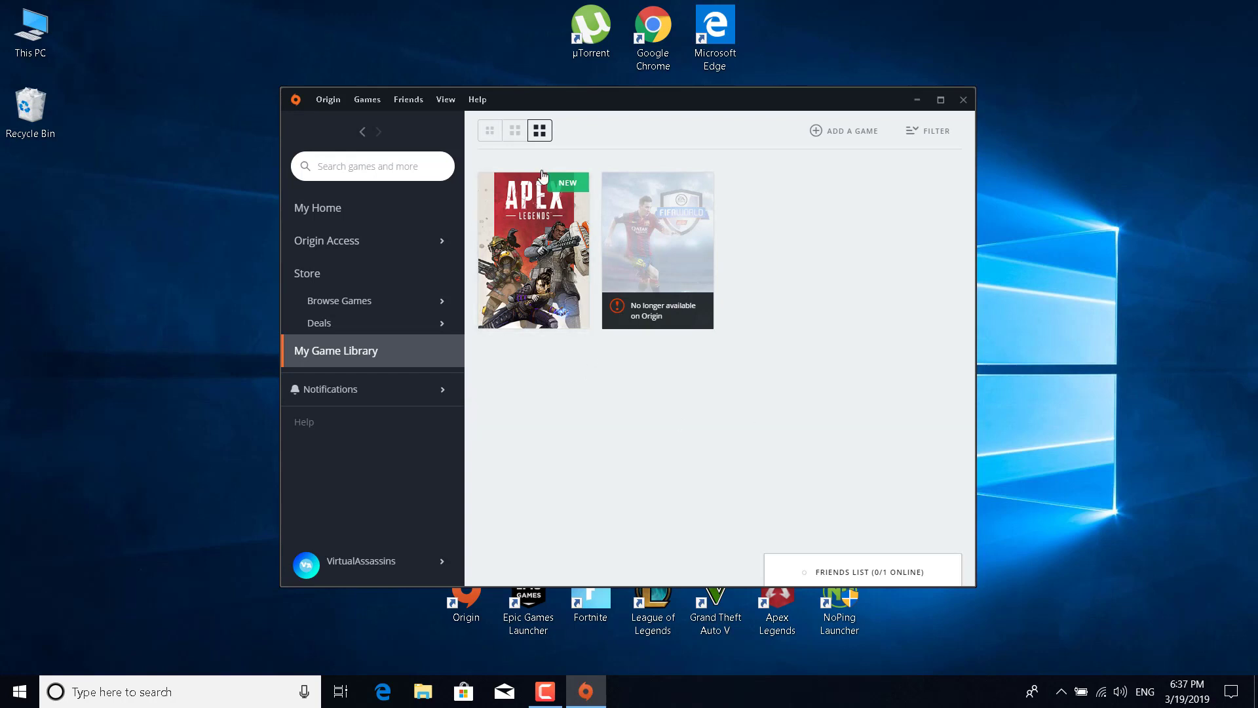
{"action": "left_click", "coordinate": [963, 99]}
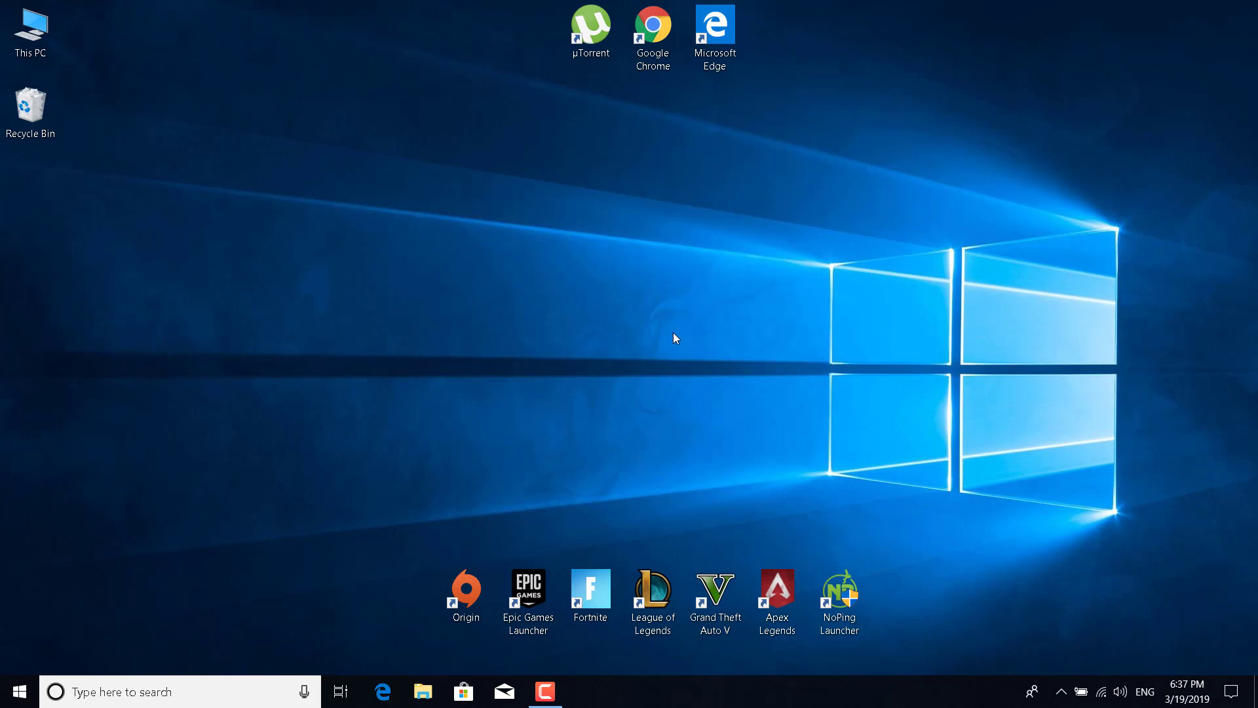
- Set the Apex Legends shortcut to Windows 8 compatibility mode with fullscreen optimizations disabled
{"action": "right_click", "coordinate": [791, 623]}
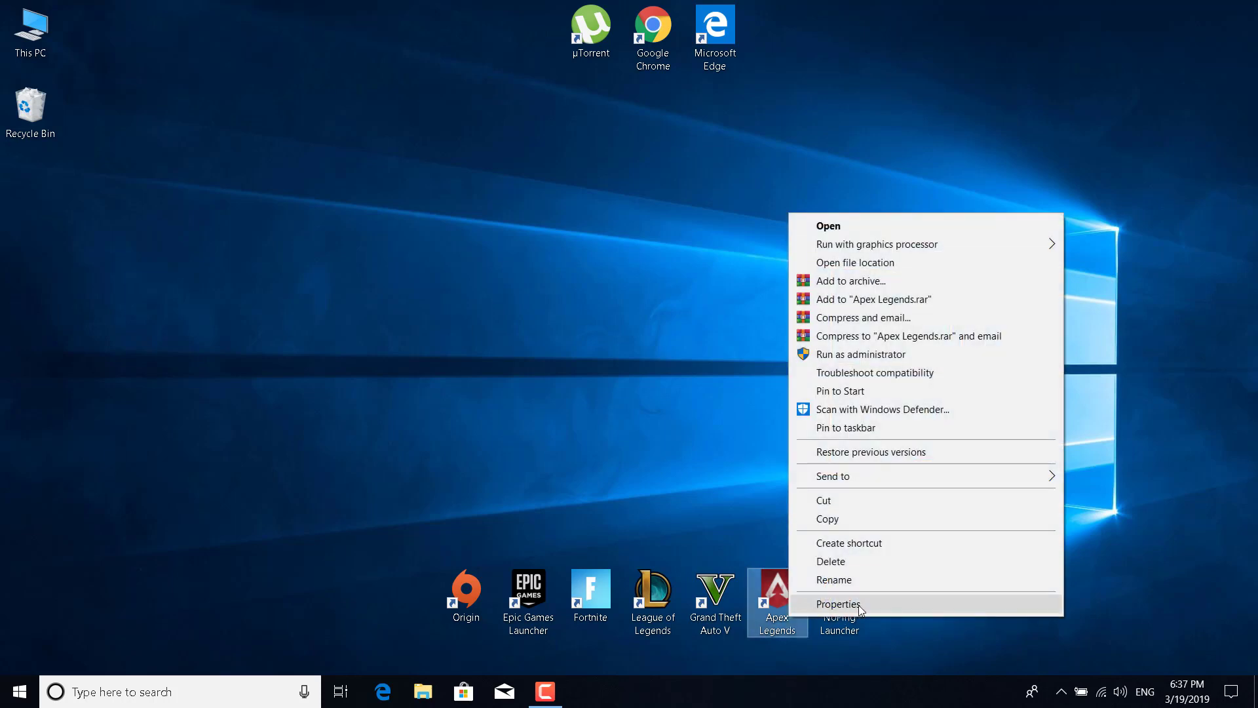
{"action": "left_click", "coordinate": [821, 609]}
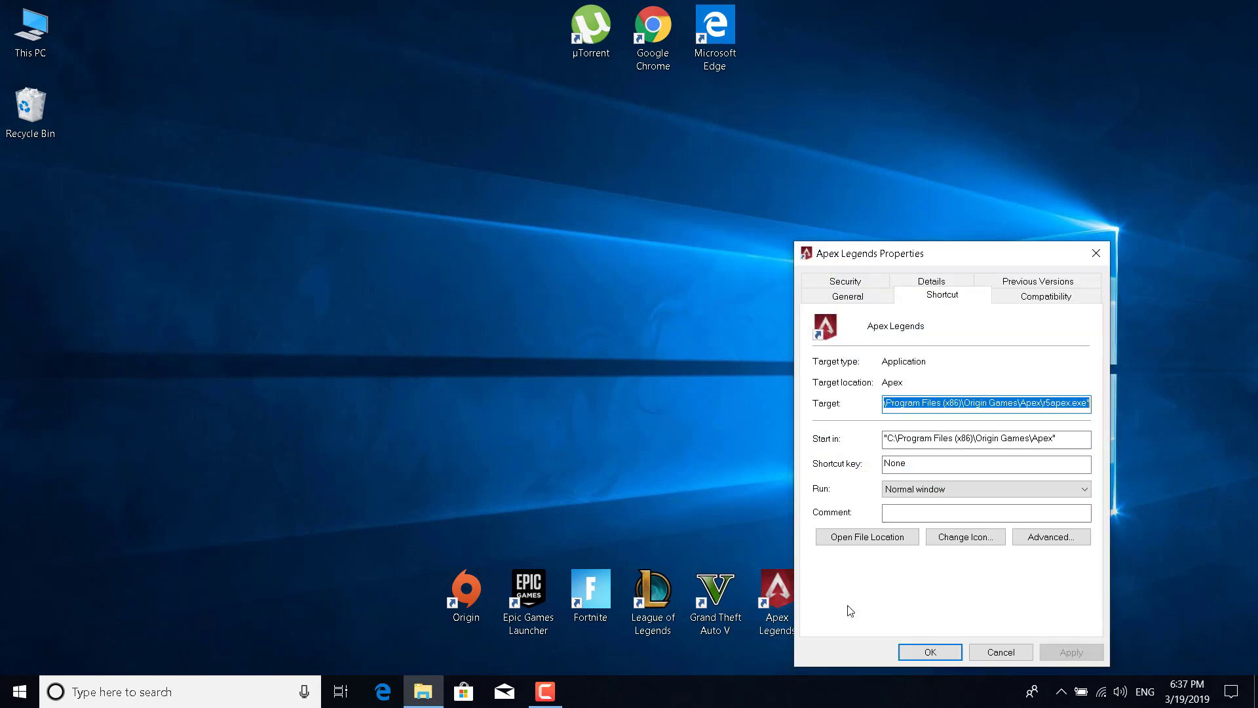
{"action": "left_click_drag", "start_coordinate": [923, 260], "coordinate": [588, 143]}
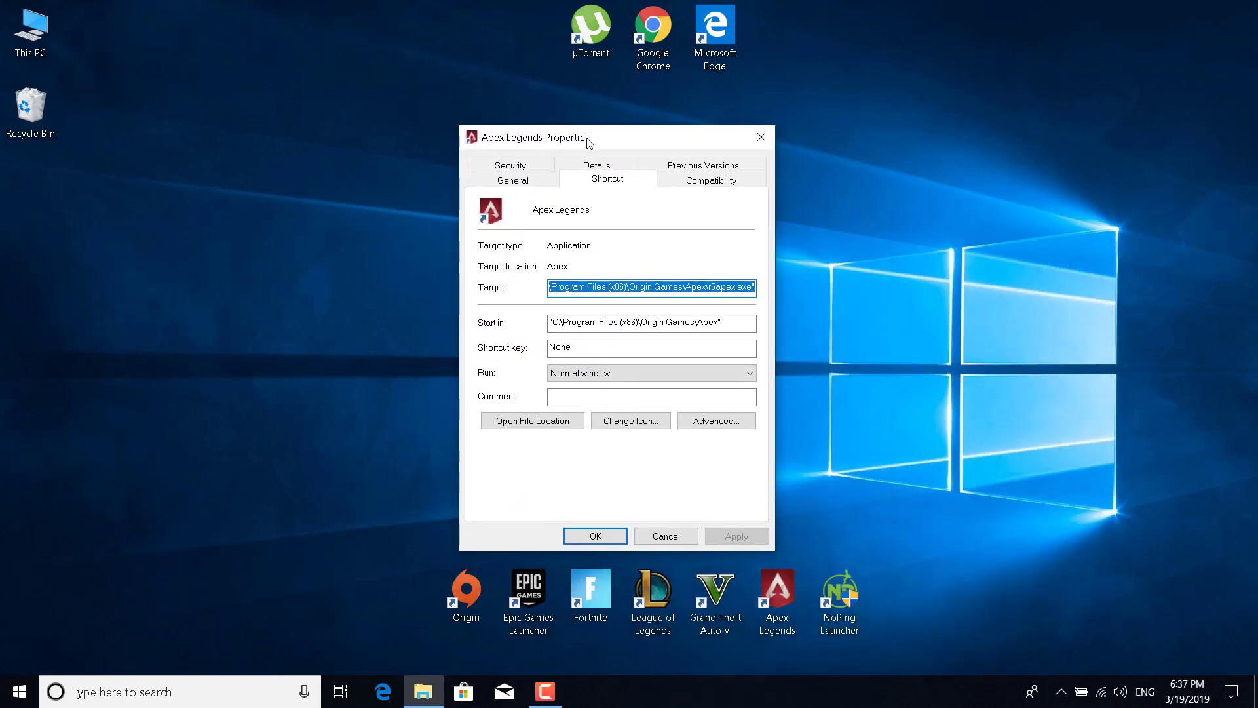
{"action": "left_click", "coordinate": [719, 190]}
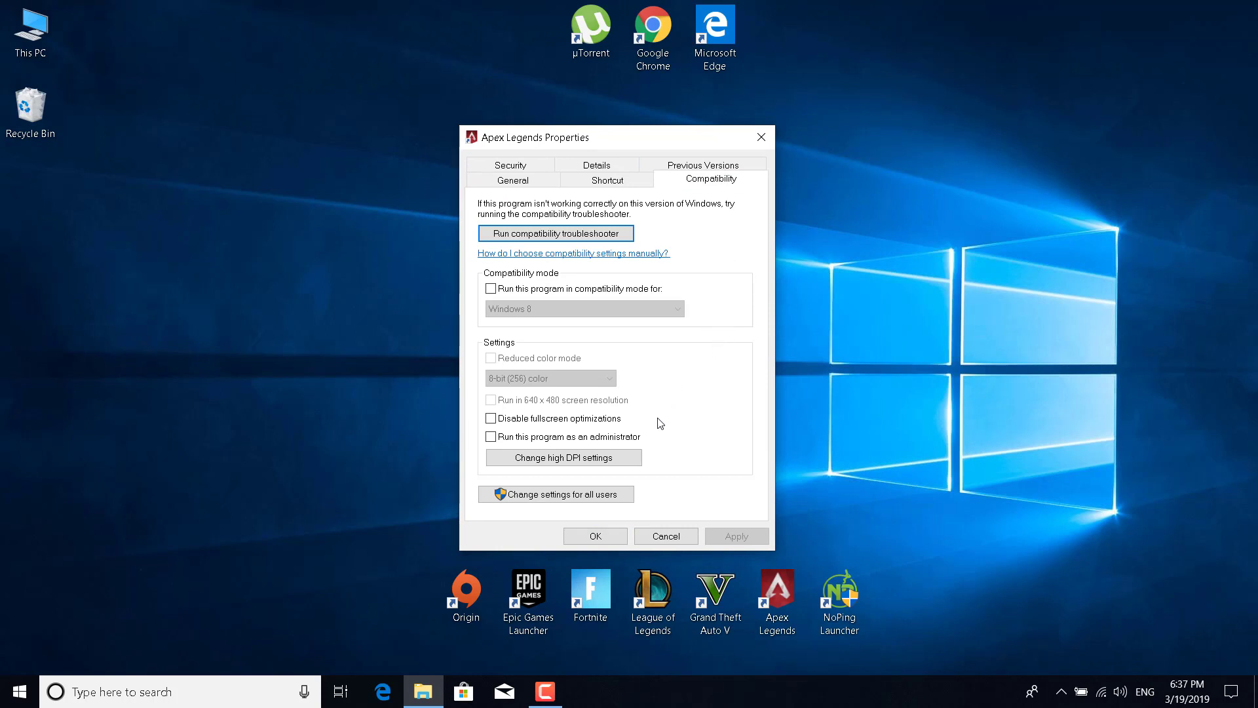
{"action": "left_click", "coordinate": [515, 423]}
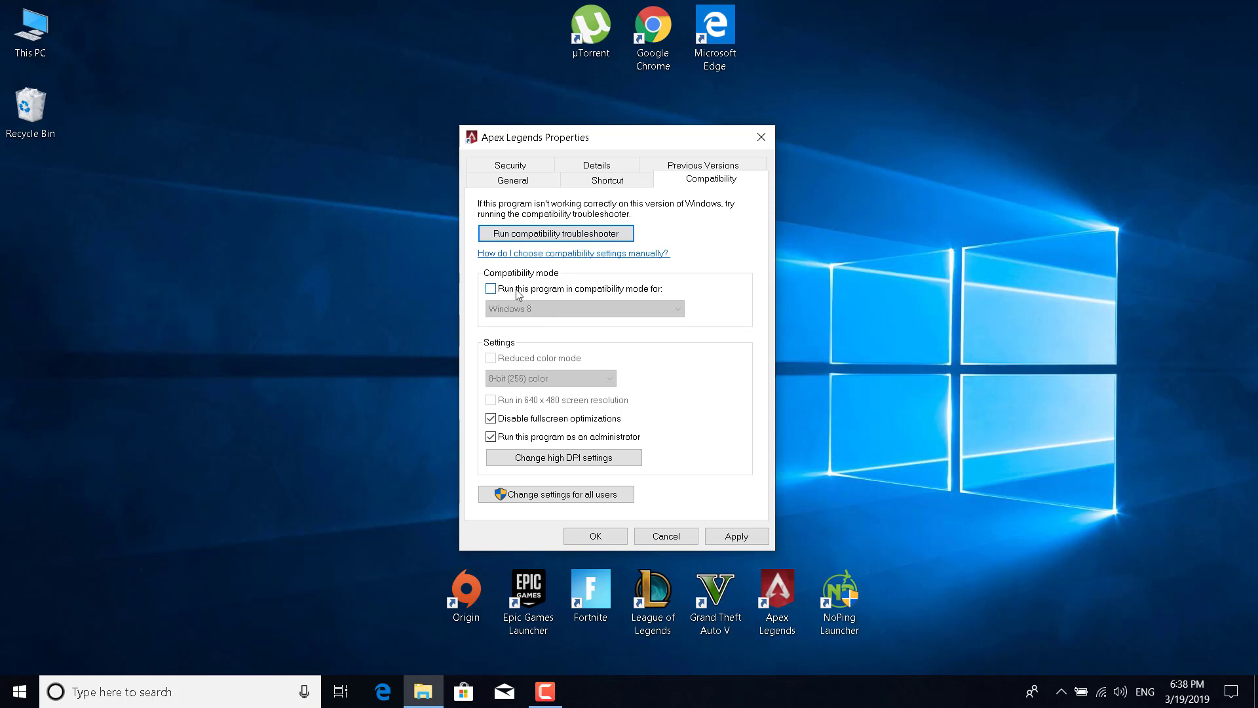
{"action": "left_click", "coordinate": [646, 288]}
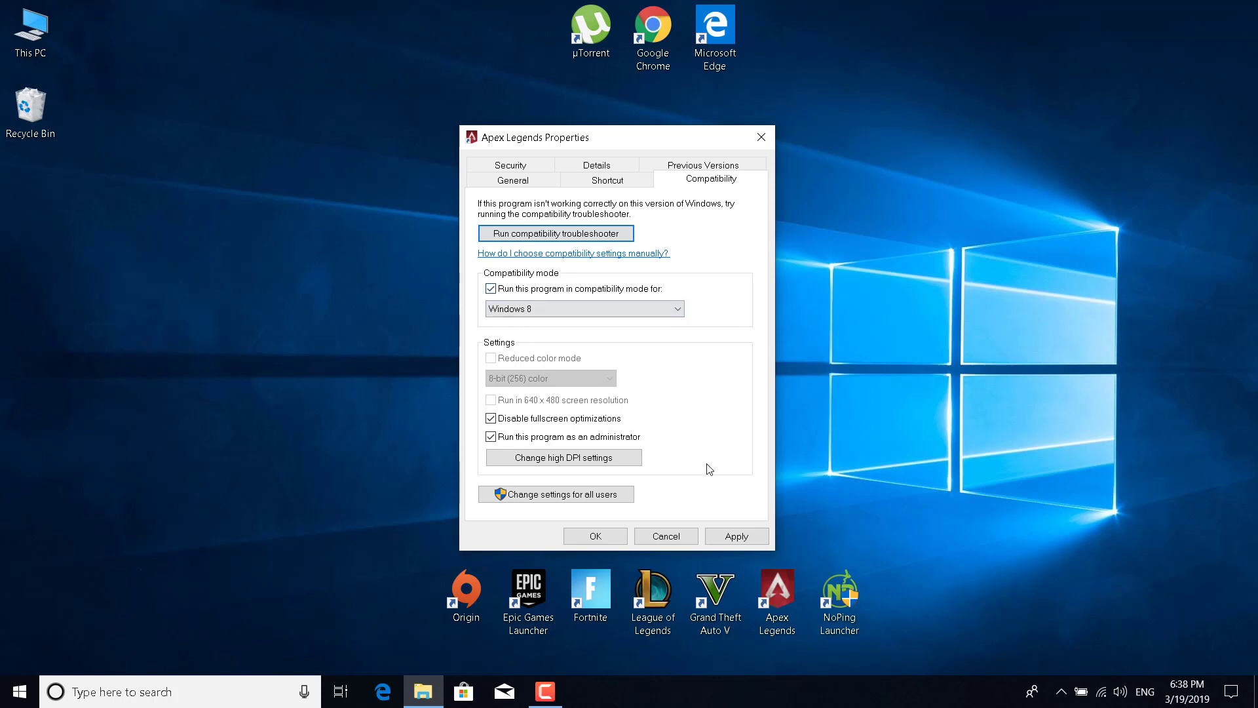
{"action": "left_click", "coordinate": [584, 536]}
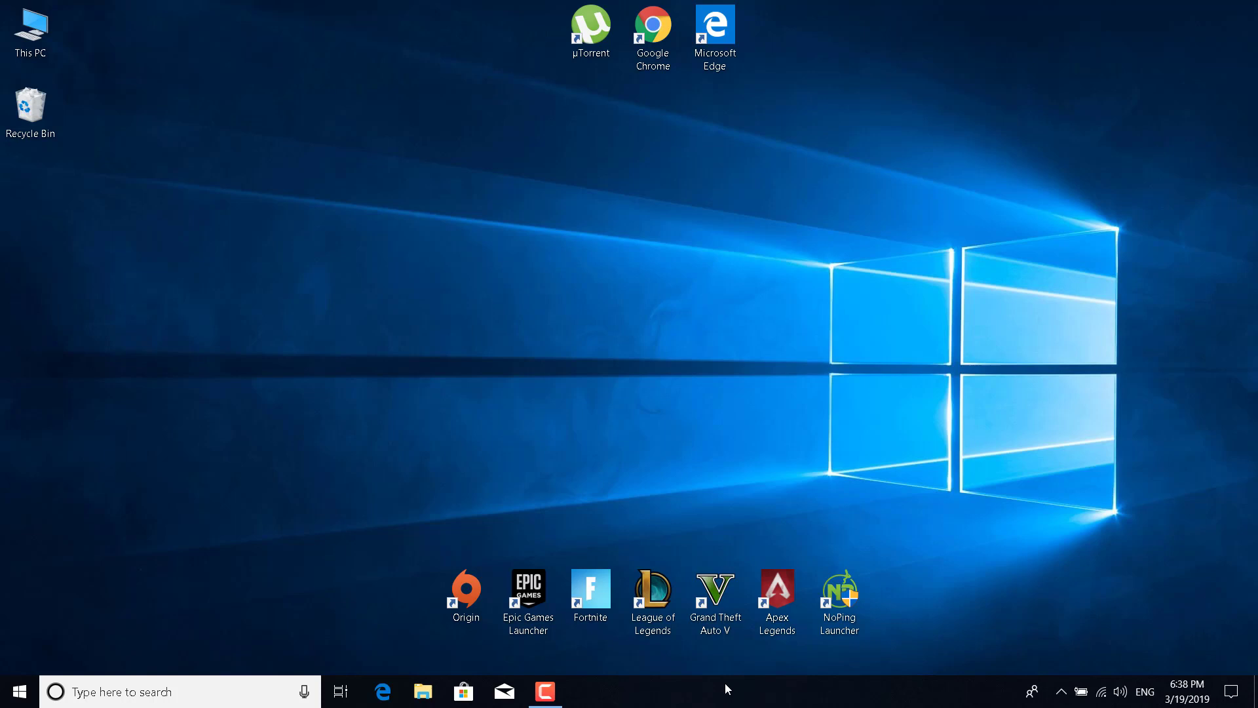
{"action": "right_click", "coordinate": [736, 698]}
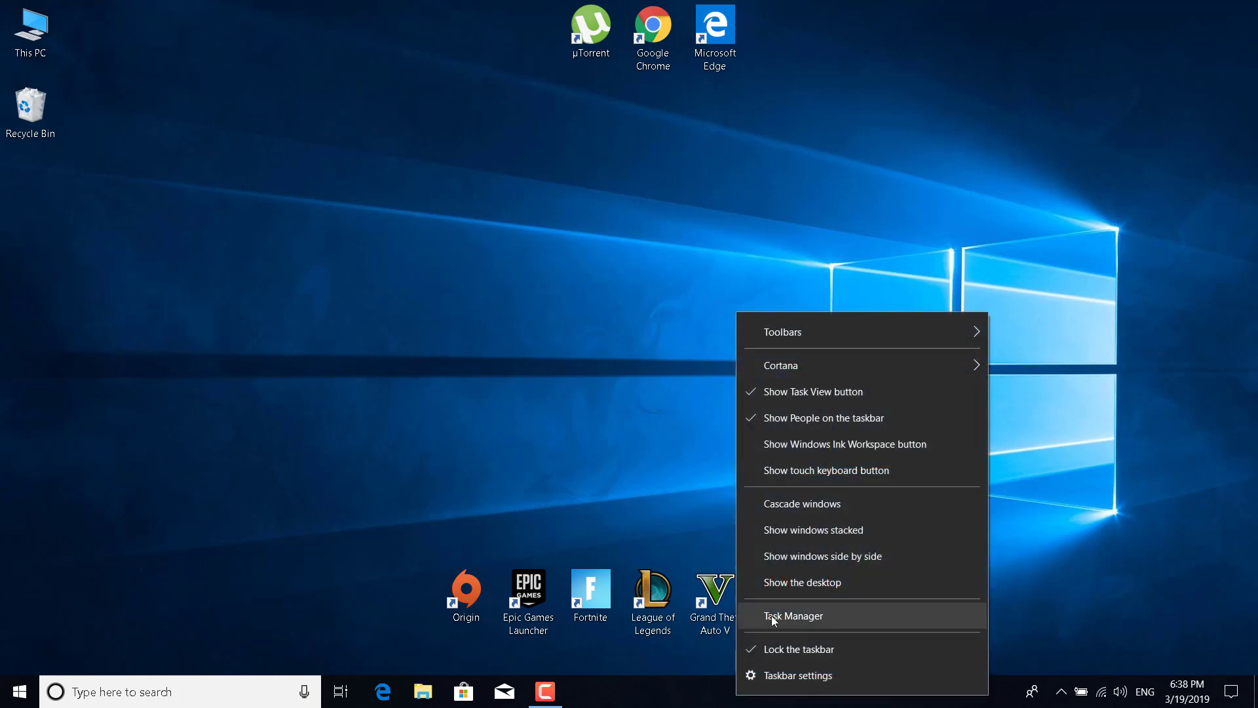
{"action": "left_click", "coordinate": [811, 616]}
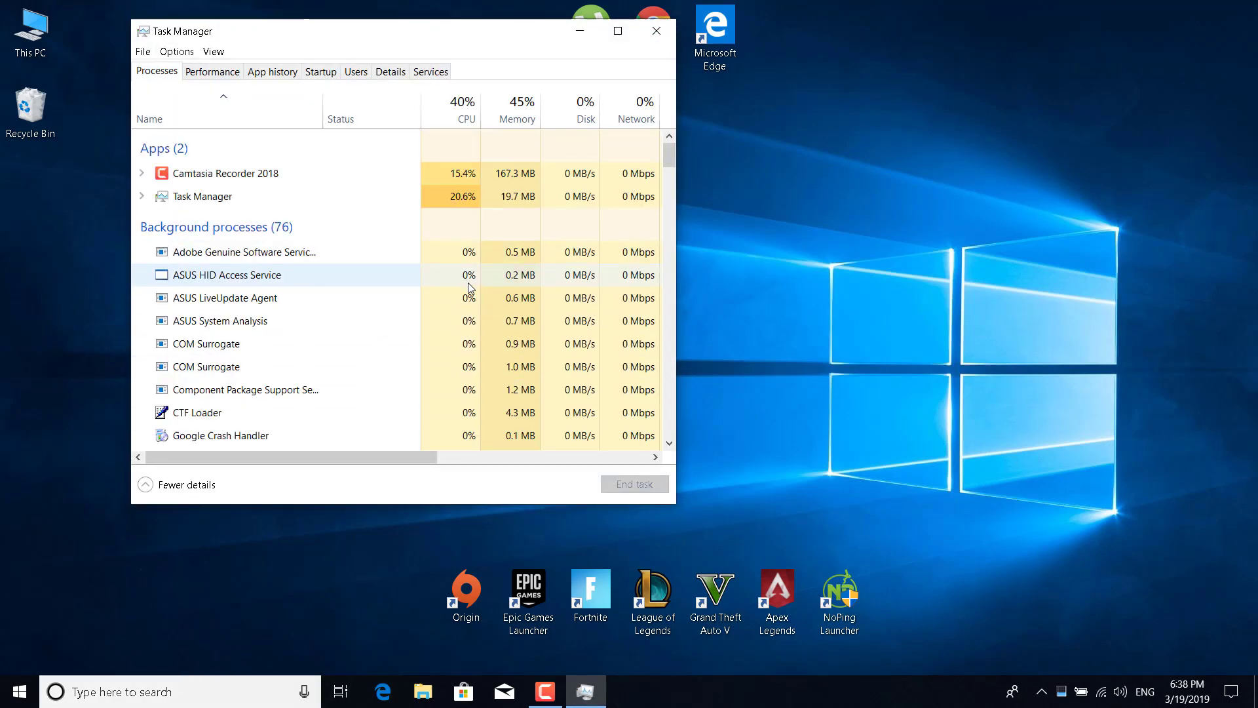
{"action": "scroll", "coordinate": [354, 247], "scroll_direction": "down", "scroll_amount": 1}
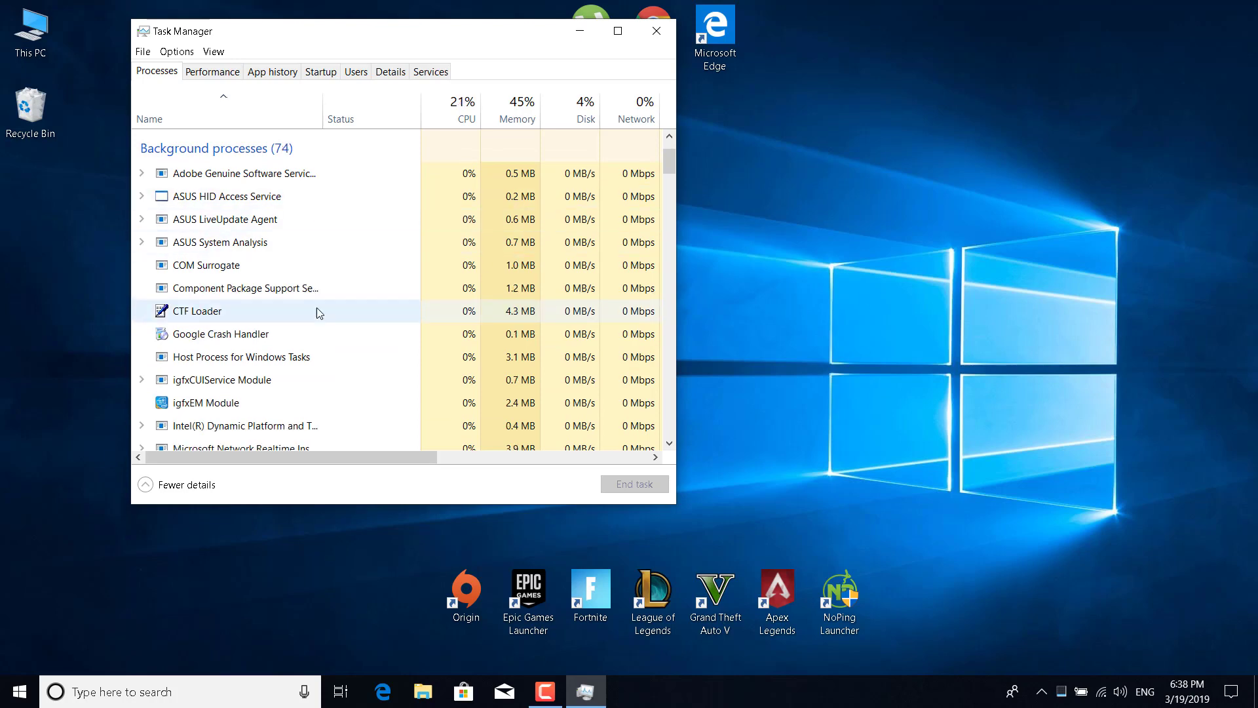
{"action": "scroll", "coordinate": [305, 322], "scroll_direction": "down", "scroll_amount": 1}
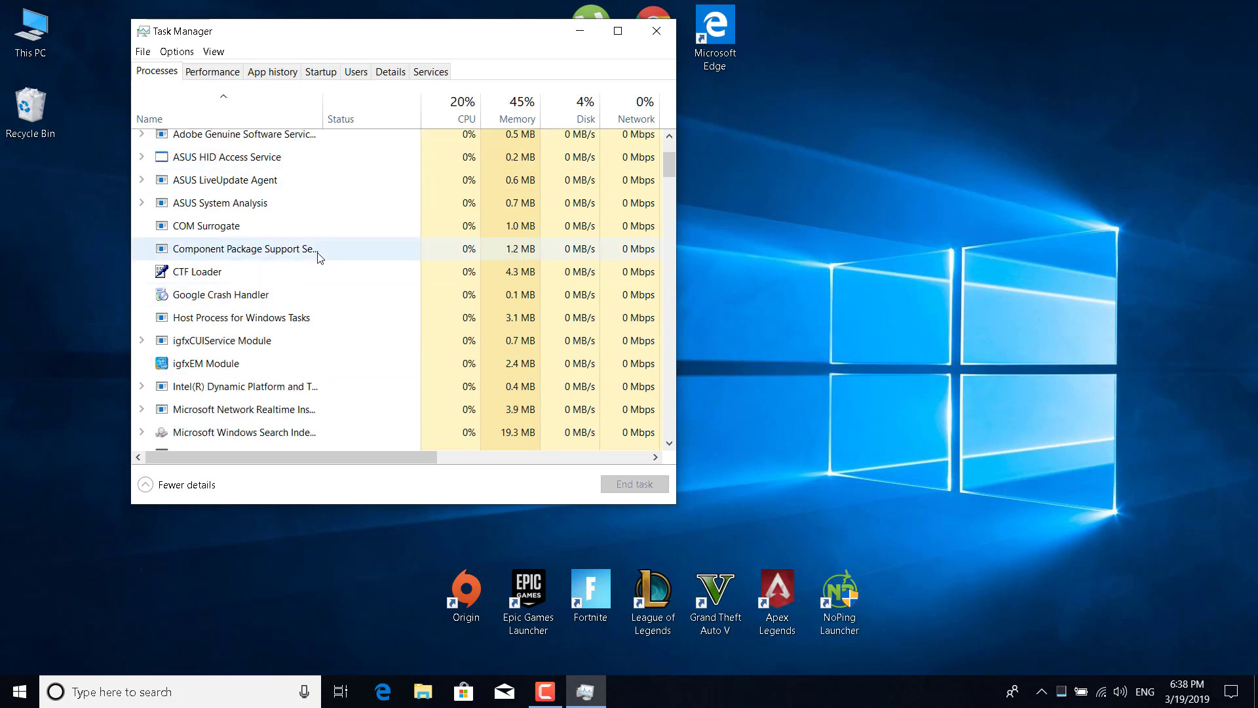
{"action": "scroll", "coordinate": [289, 256], "scroll_direction": "down", "scroll_amount": 1}
{"action": "scroll", "coordinate": [262, 301], "scroll_direction": "down", "scroll_amount": 2}
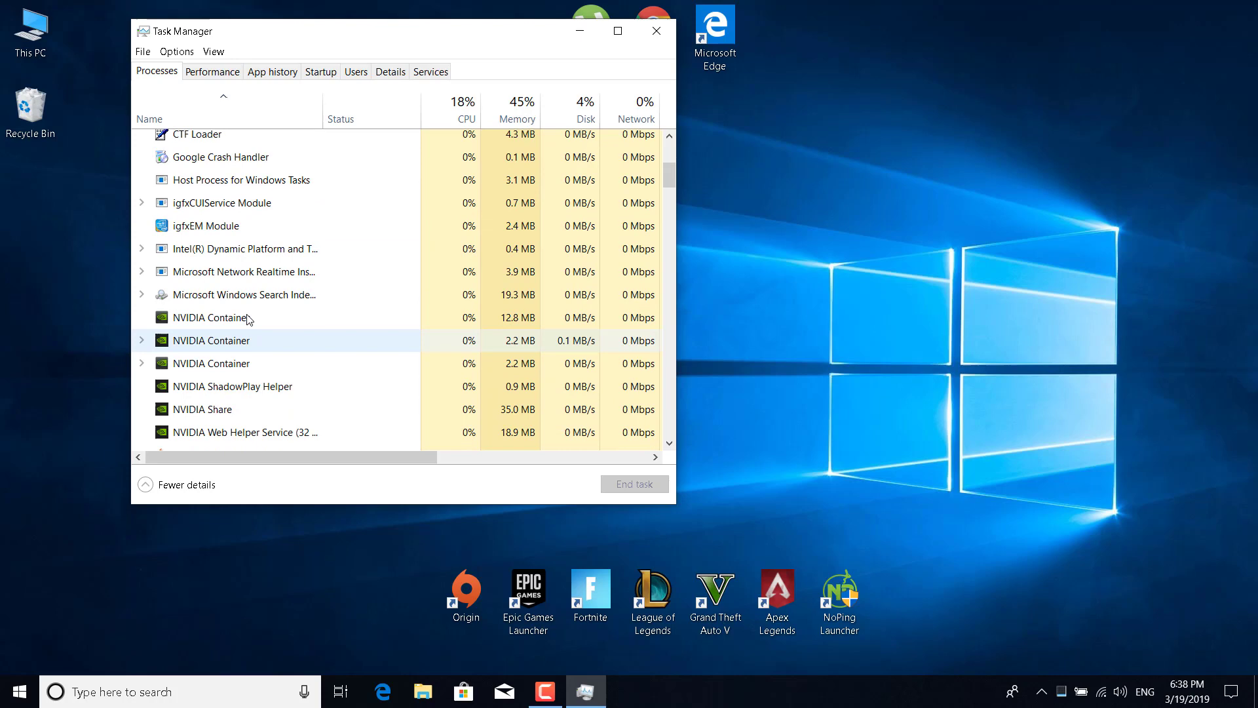
{"action": "left_click", "coordinate": [262, 294]}
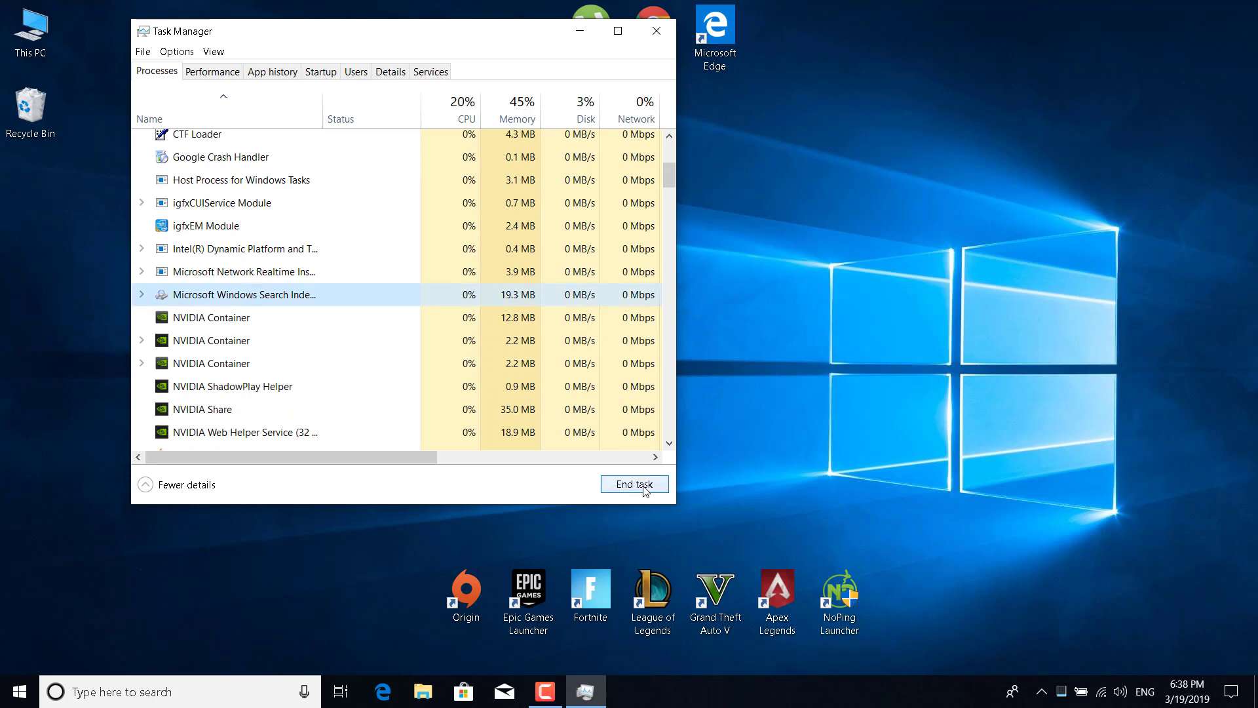
{"action": "left_click", "coordinate": [657, 46]}
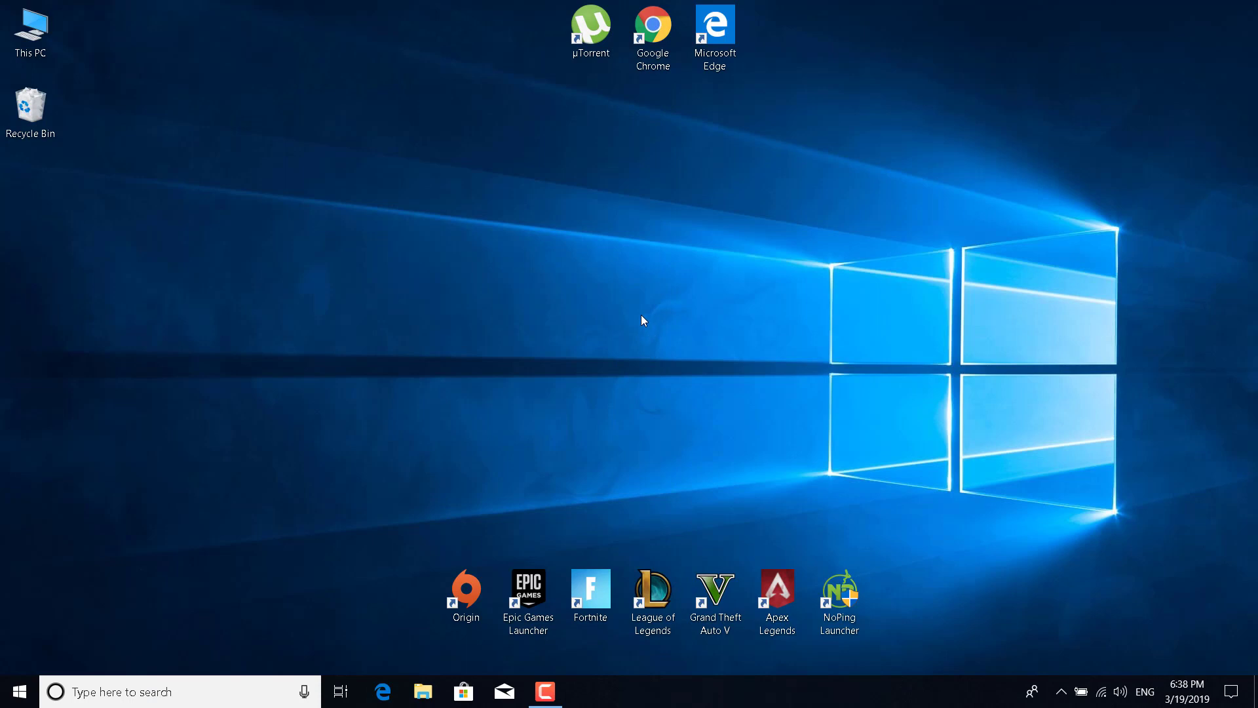
- Search for and launch GeForce Experience, then open the Apex Legends details page
{"action": "left_click", "coordinate": [211, 693]}
{"action": "type", "text": "efore"}
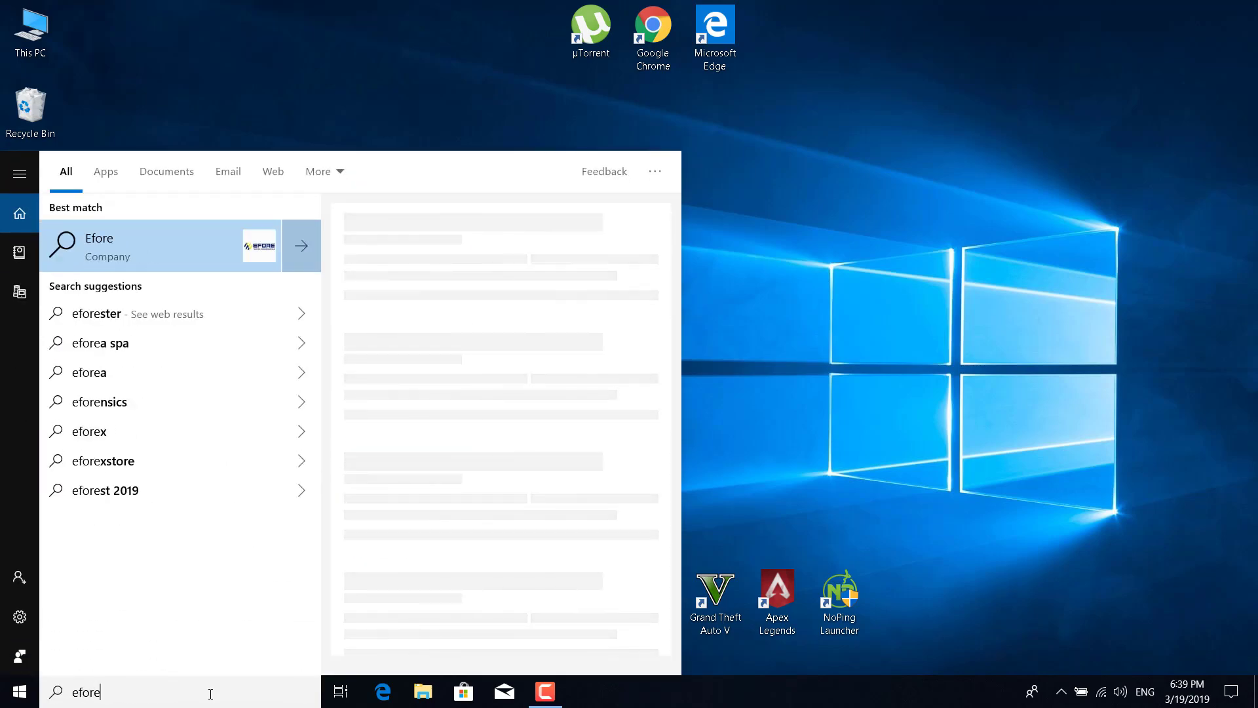
{"action": "key", "text": "ctrl+a"}
{"action": "type", "text": "geforce"}
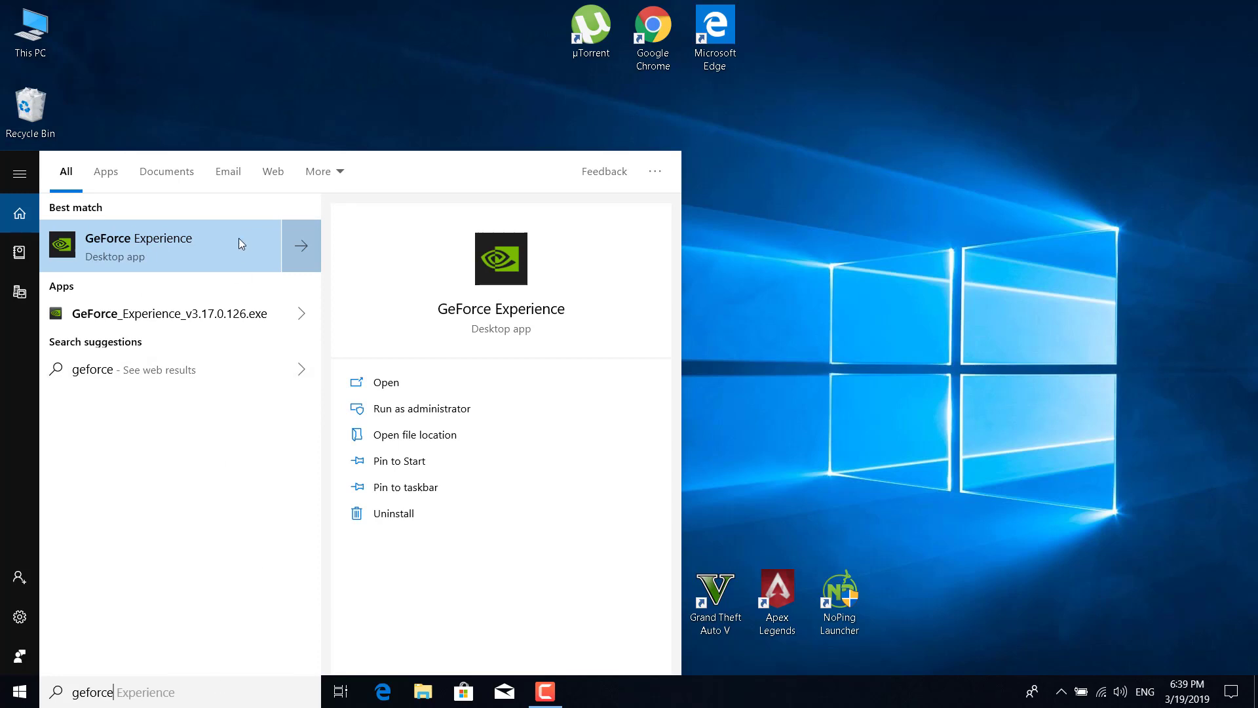
{"action": "left_click", "coordinate": [147, 262]}
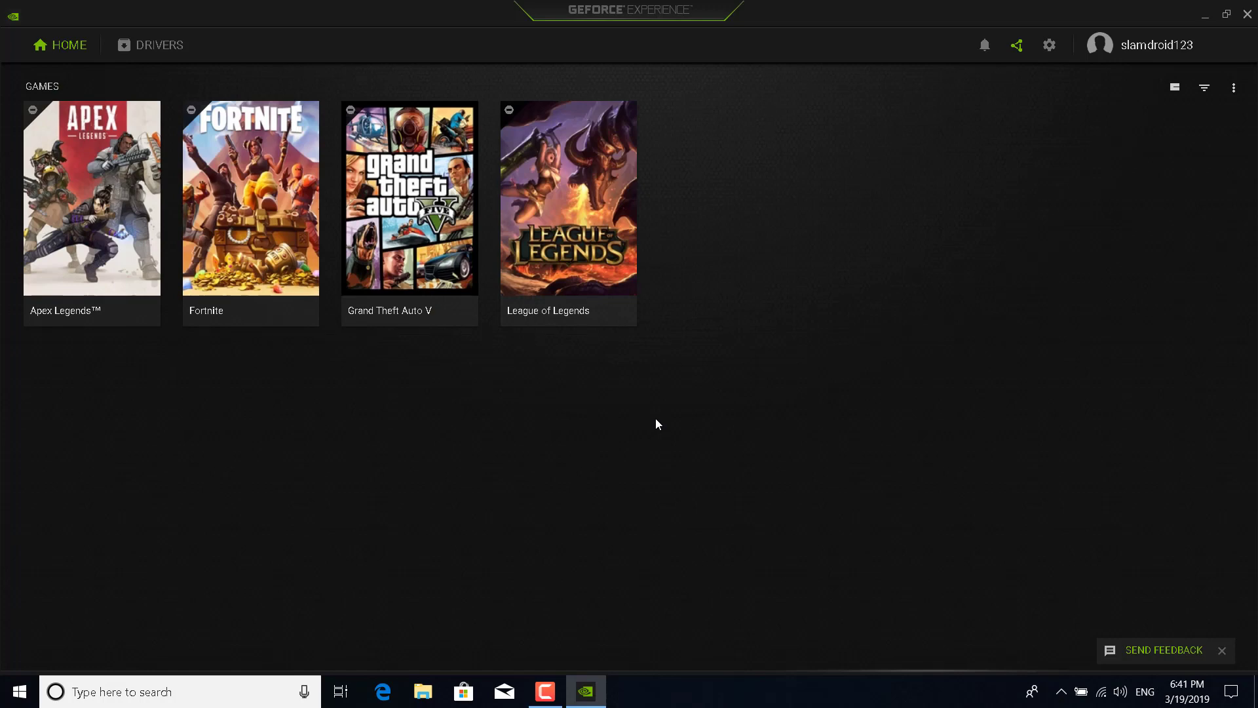
{"action": "mouse_move", "coordinate": [65, 249]}
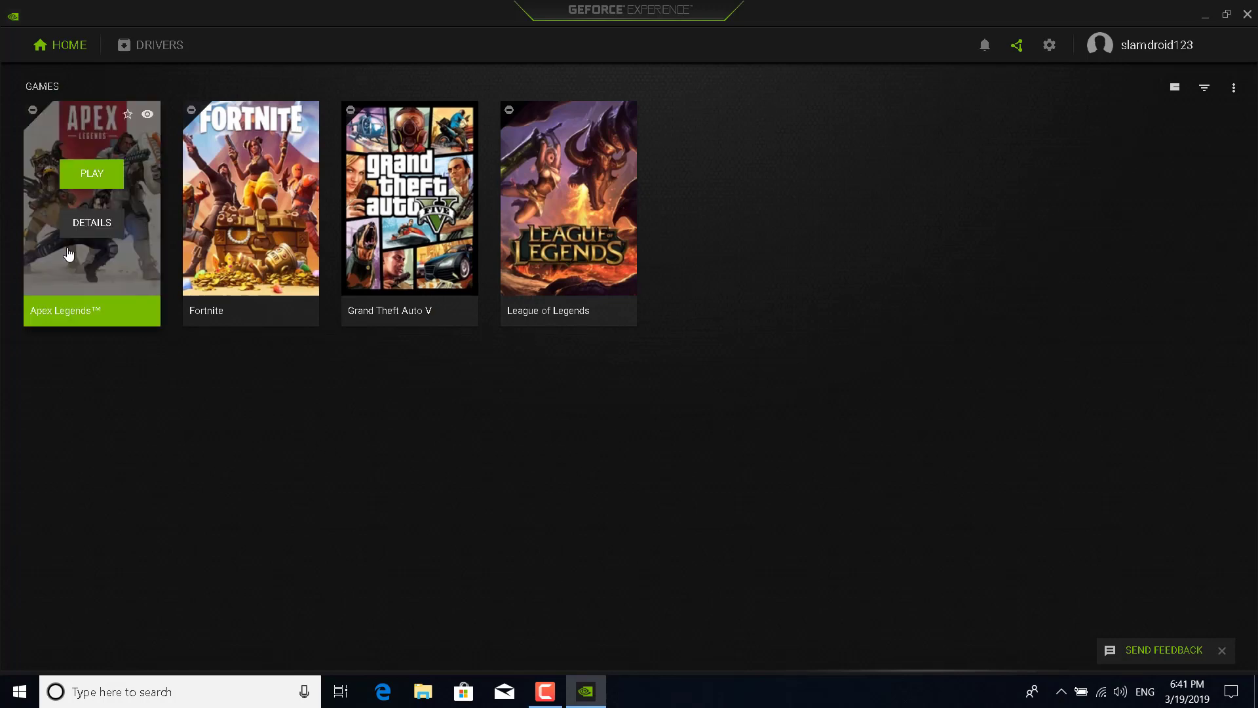
{"action": "left_click", "coordinate": [94, 226]}
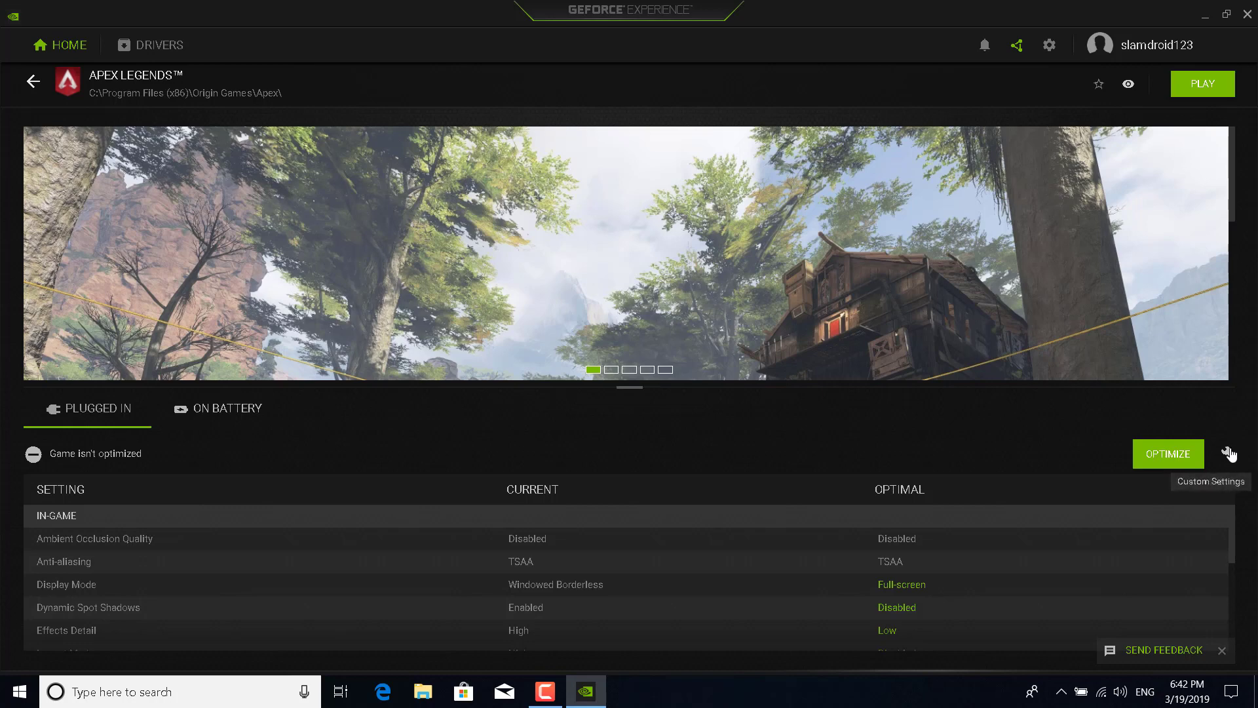
- Drag Apex Legends' optimization slider fully to Performance, apply it, and close GeForce Experience
{"action": "left_click", "coordinate": [1228, 454]}
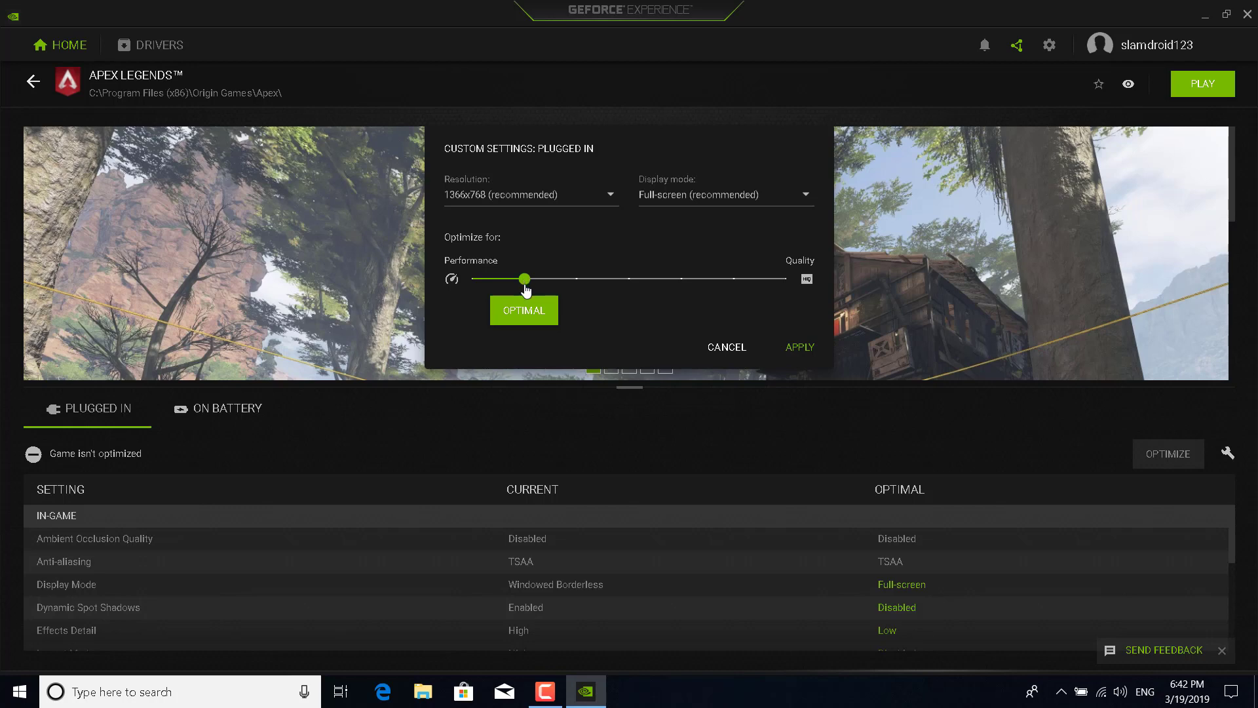
{"action": "left_click_drag", "start_coordinate": [525, 288], "coordinate": [460, 295]}
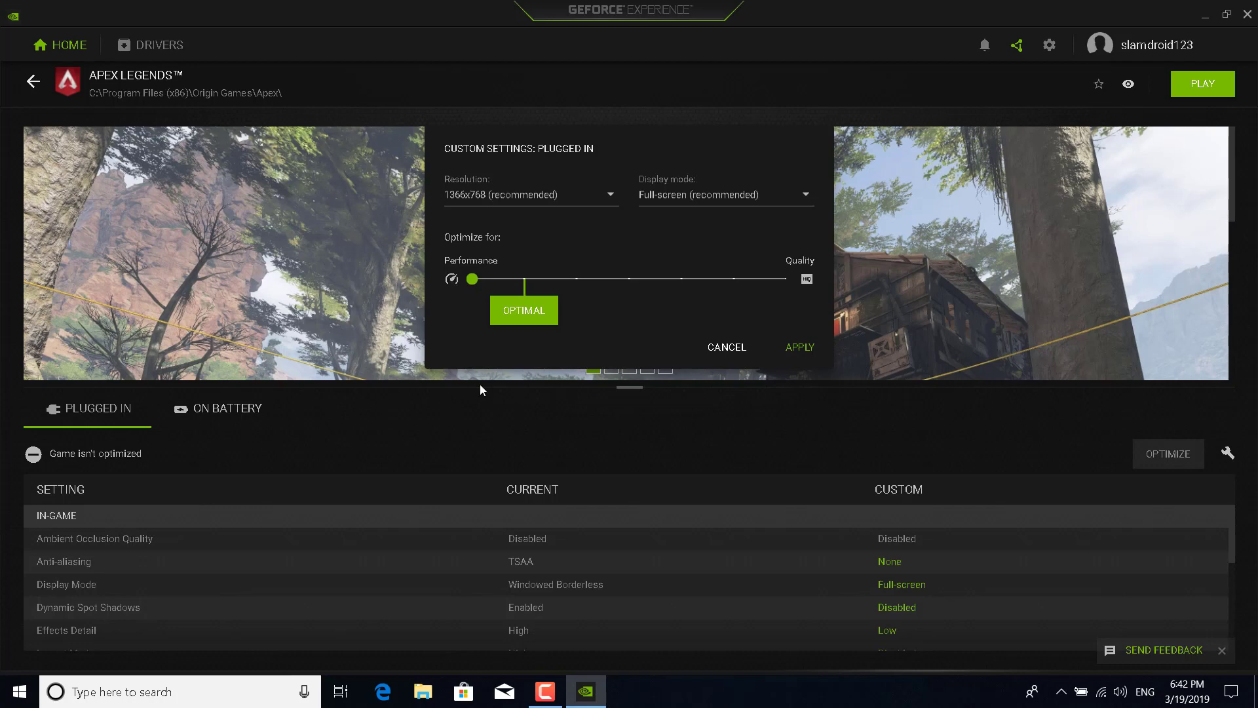
{"action": "left_click", "coordinate": [809, 345]}
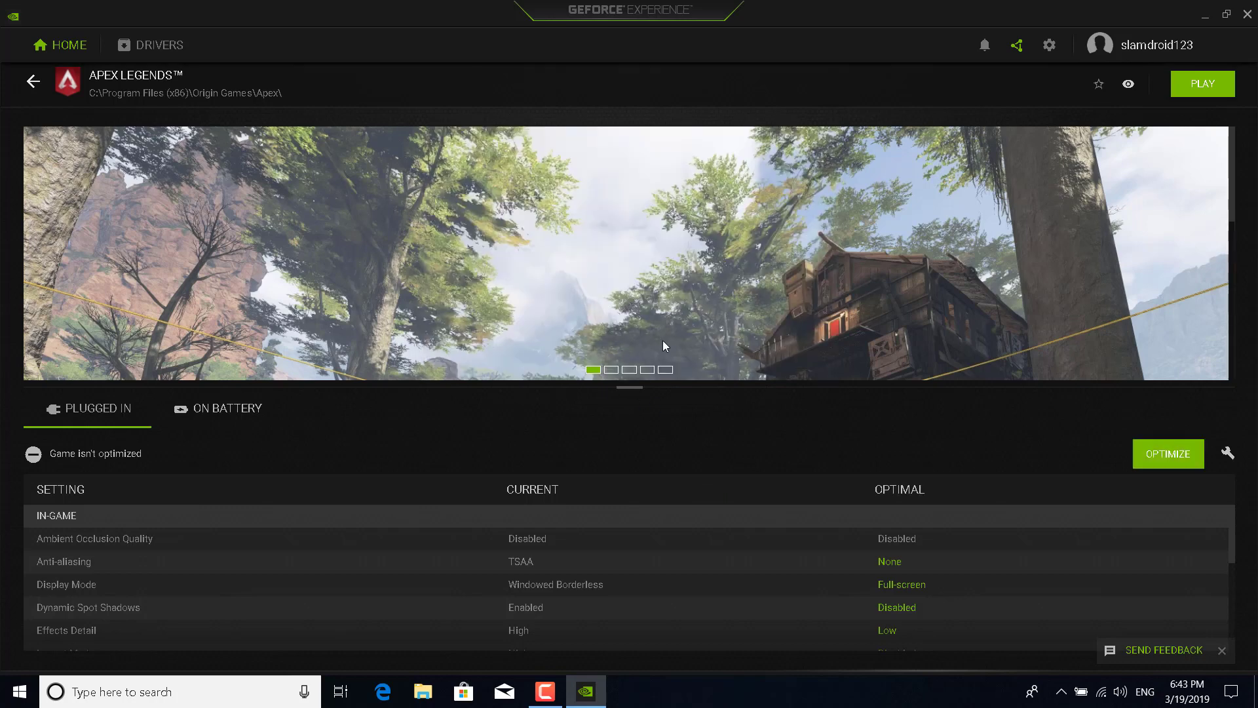
{"action": "left_click", "coordinate": [1248, 13]}
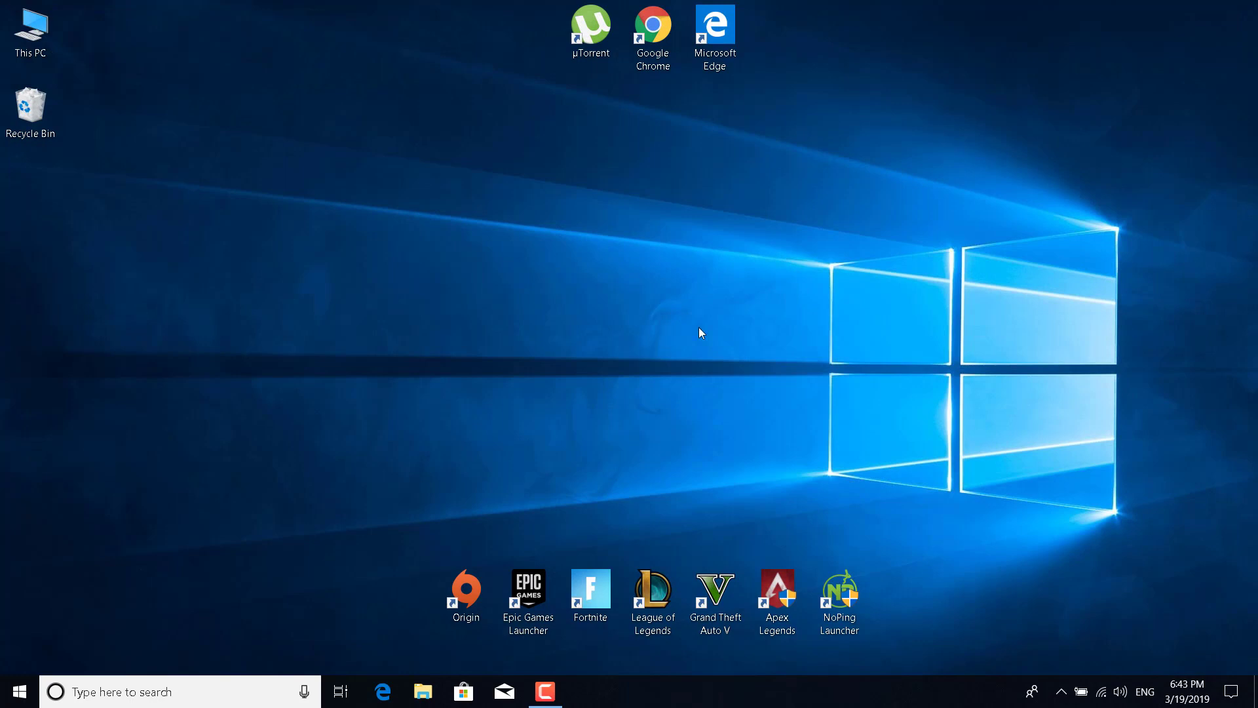